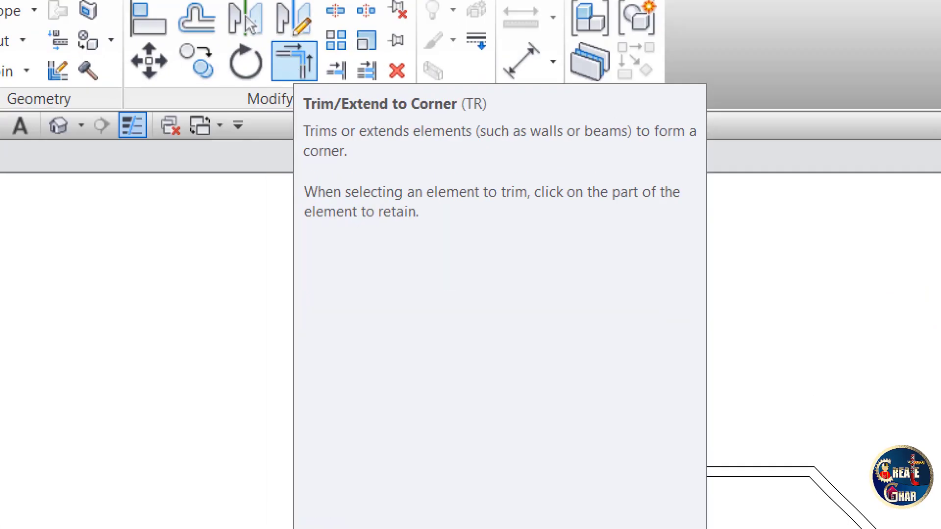
pyautogui.click(292, 62)
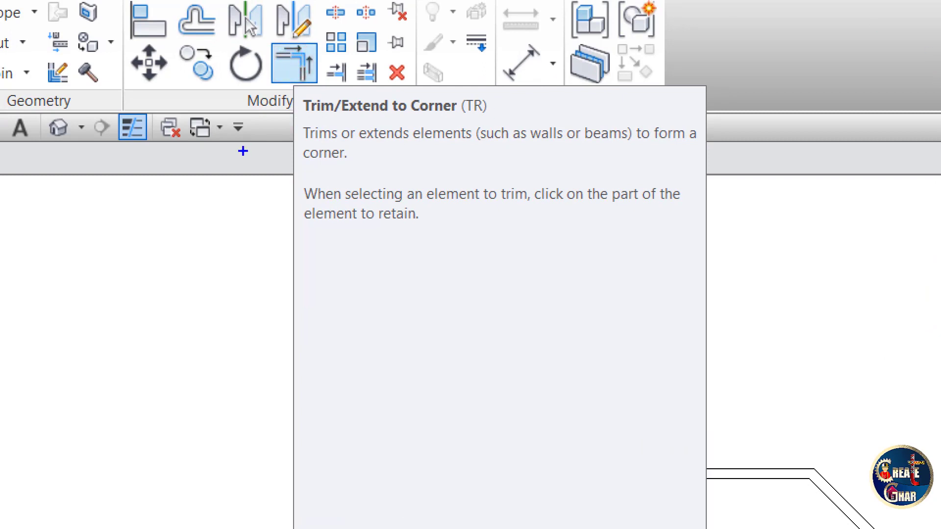
pyautogui.keyDown('shift'); pyautogui.moveTo(297, 119); pyautogui.dragTo(345, 119); pyautogui.keyUp('shift')
pyautogui.moveTo(362, 114); pyautogui.dragTo(425, 117)
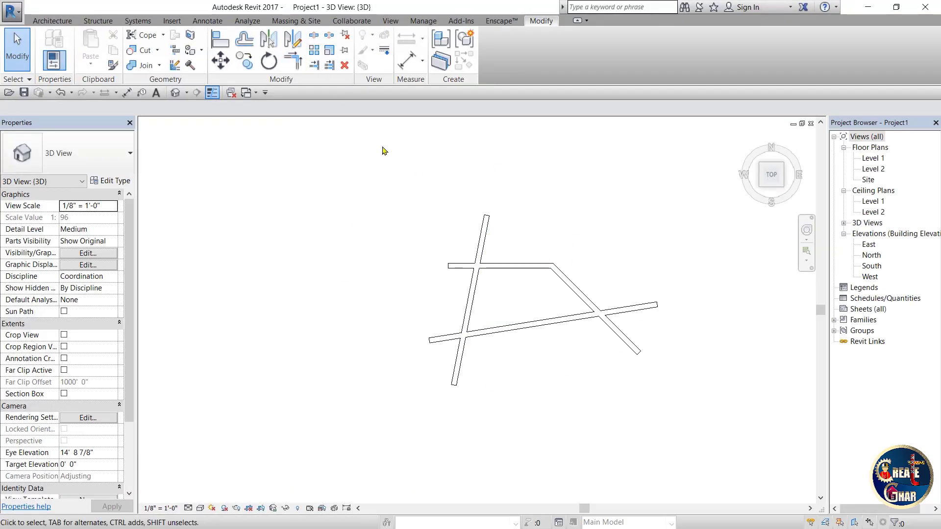
pyautogui.click(292, 60)
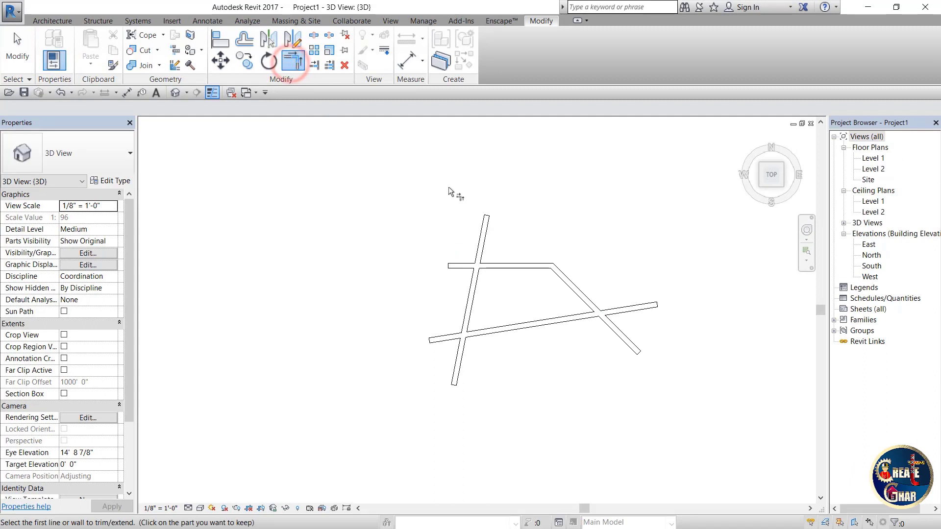
pyautogui.scroll(1, 592, 221)
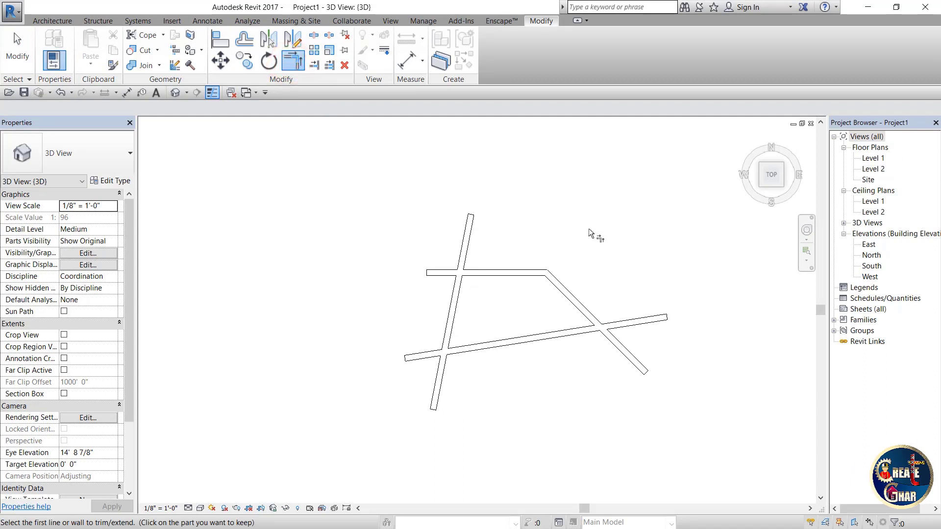
pyautogui.scroll(1, 589, 229)
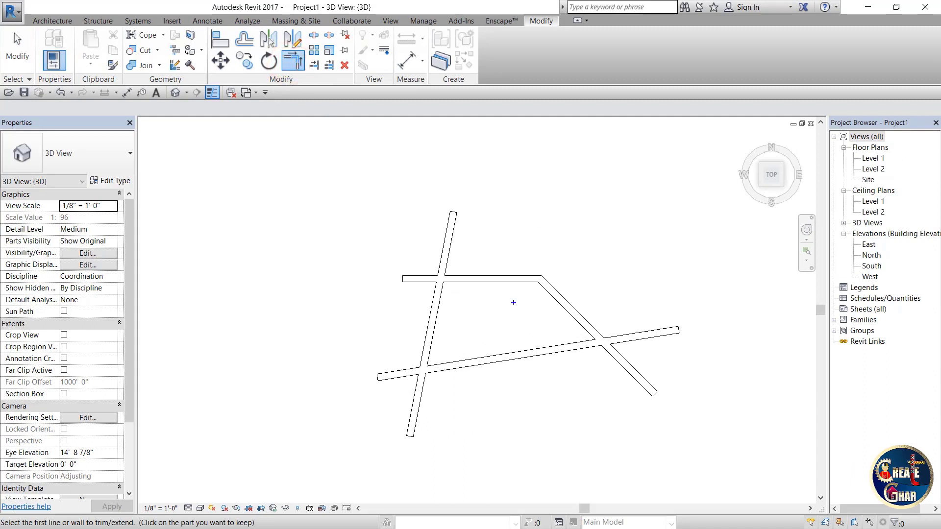
pyautogui.moveTo(432, 371)
pyautogui.mouseDown()
pyautogui.moveTo(443, 282)
pyautogui.moveTo(492, 281)
pyautogui.moveTo(583, 312)
pyautogui.moveTo(600, 344)
pyautogui.moveTo(428, 370)
pyautogui.mouseUp()
pyautogui.moveTo(472, 229)
pyautogui.mouseDown()
pyautogui.moveTo(395, 240)
pyautogui.moveTo(398, 301)
pyautogui.mouseUp()
pyautogui.moveTo(394, 360); pyautogui.dragTo(400, 401)
pyautogui.moveTo(434, 429); pyautogui.dragTo(393, 433)
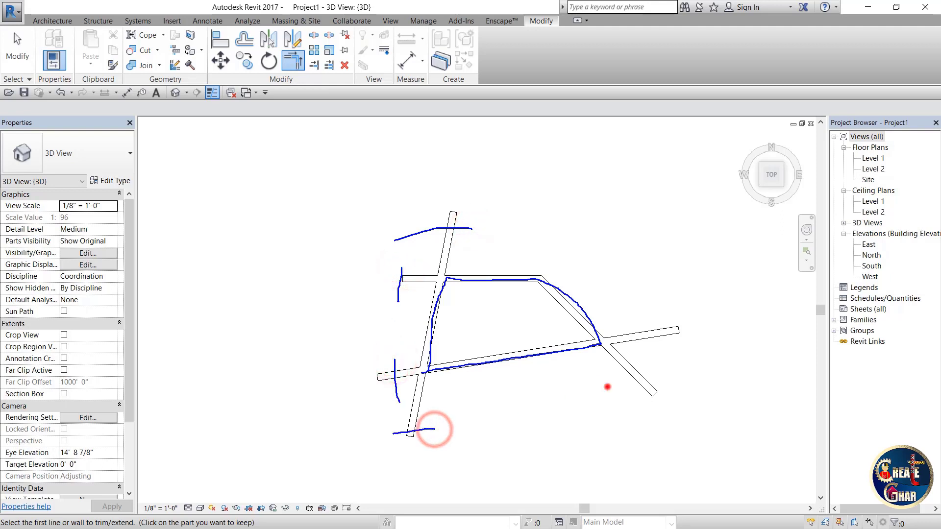
pyautogui.moveTo(607, 387)
pyautogui.mouseDown()
pyautogui.moveTo(666, 345)
pyautogui.moveTo(650, 283)
pyautogui.mouseUp()
pyautogui.press('Escape')
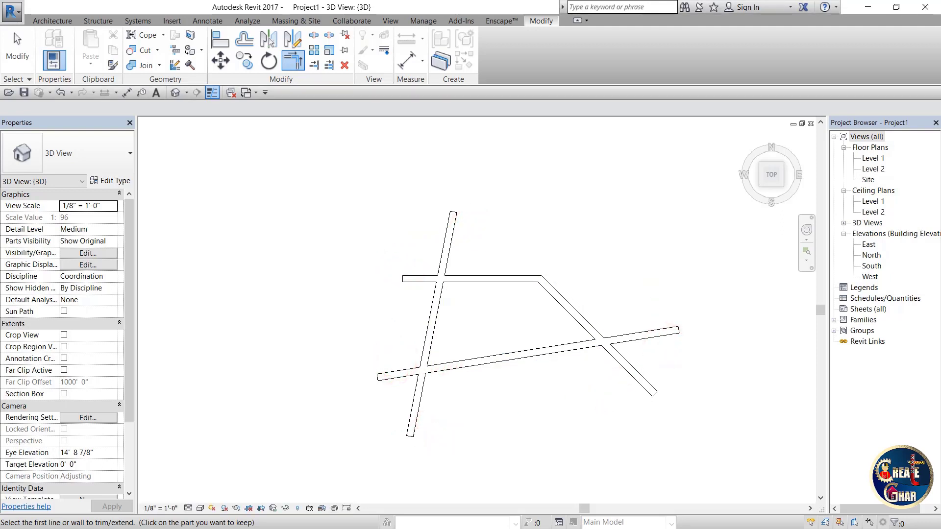
pyautogui.press('Escape')
pyautogui.click(298, 62)
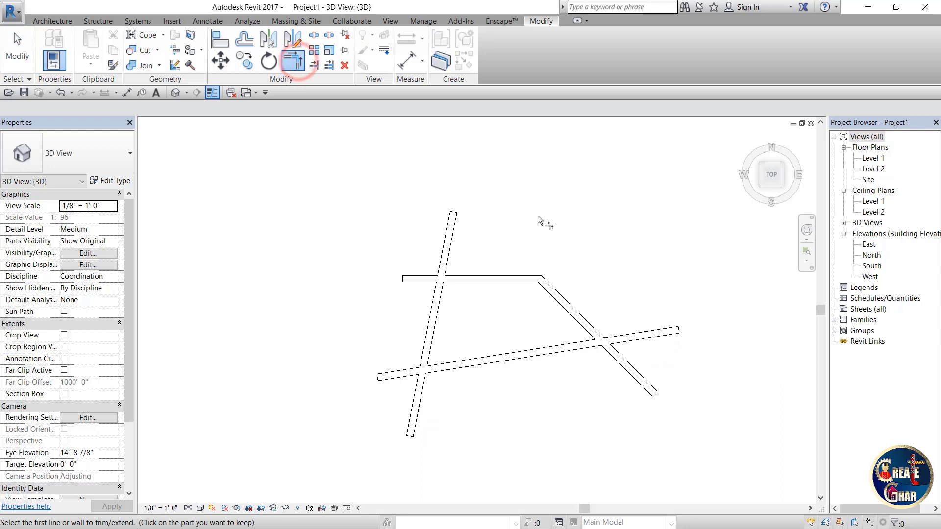
pyautogui.scroll(3, 476, 302)
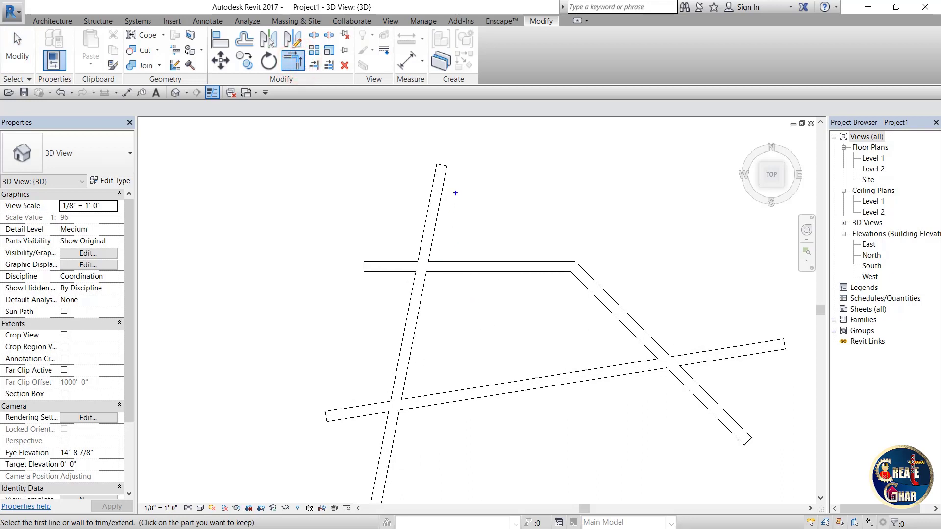
pyautogui.moveTo(464, 161)
pyautogui.mouseDown()
pyautogui.moveTo(397, 182)
pyautogui.moveTo(458, 158)
pyautogui.mouseUp()
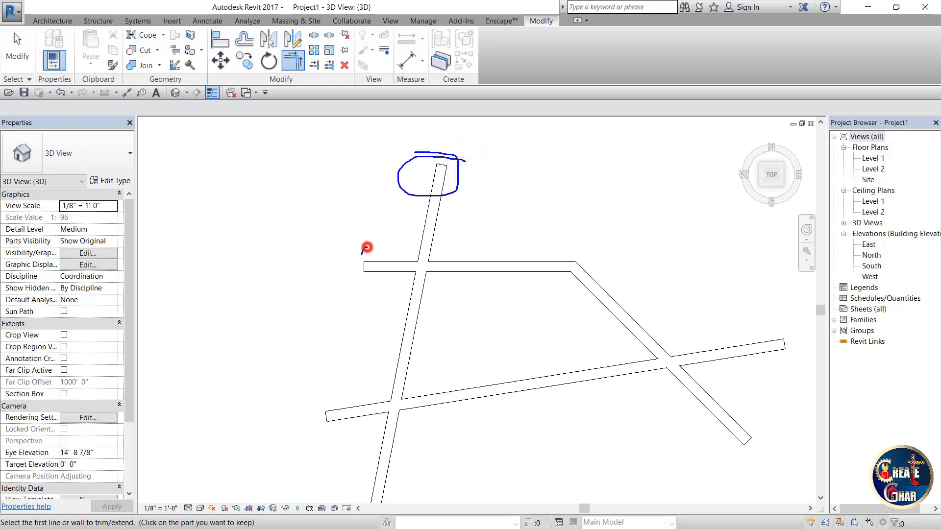
pyautogui.moveTo(368, 247); pyautogui.dragTo(367, 247)
pyautogui.moveTo(522, 243)
pyautogui.mouseDown()
pyautogui.moveTo(488, 269)
pyautogui.moveTo(520, 245)
pyautogui.moveTo(501, 276)
pyautogui.moveTo(510, 268)
pyautogui.mouseUp()
pyautogui.moveTo(425, 323)
pyautogui.mouseDown()
pyautogui.moveTo(408, 339)
pyautogui.moveTo(416, 328)
pyautogui.mouseUp()
pyautogui.moveTo(437, 177); pyautogui.dragTo(363, 177)
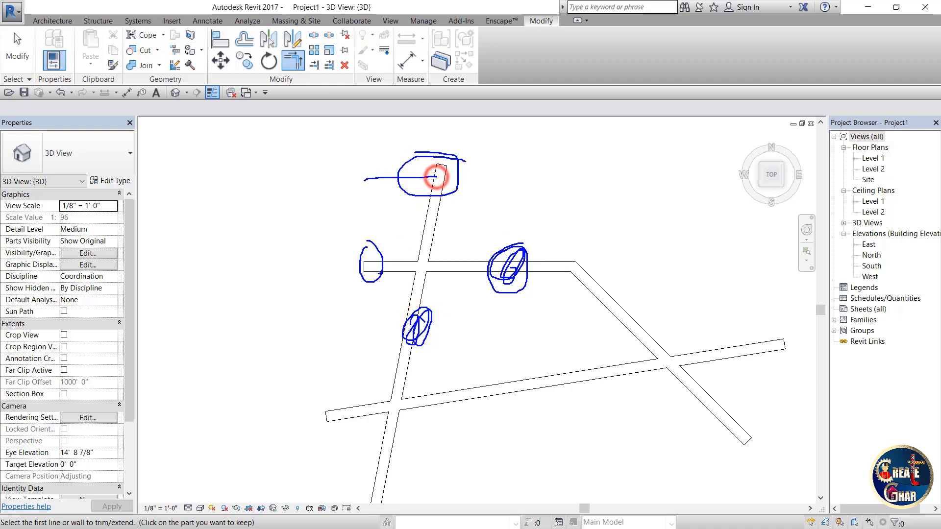
pyautogui.moveTo(377, 272); pyautogui.dragTo(360, 240)
pyautogui.press('Escape')
pyautogui.press('Escape')
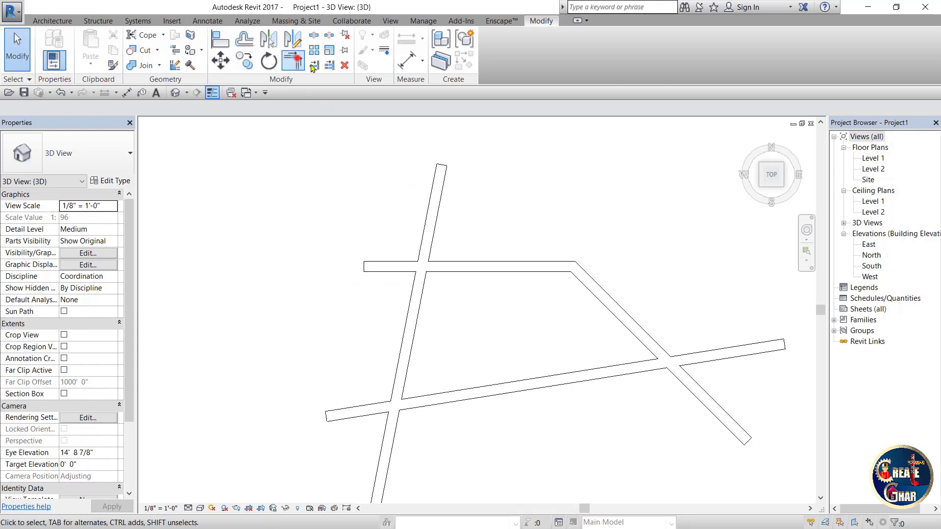
# - Trim the top horizontal wall and the left slanted wall to a corner, keeping the parts that bound the enclosure
pyautogui.click(293, 59)
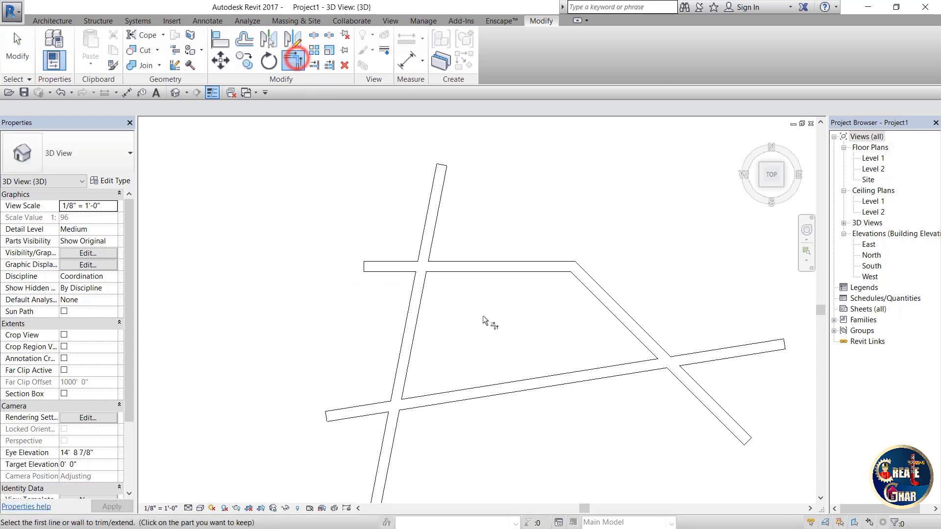
pyautogui.click(485, 267)
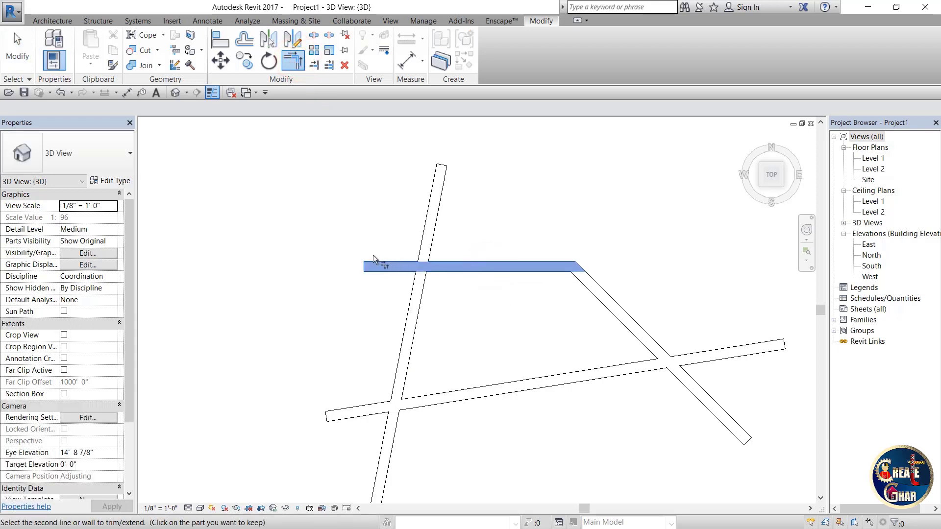
pyautogui.scroll(1, 442, 333)
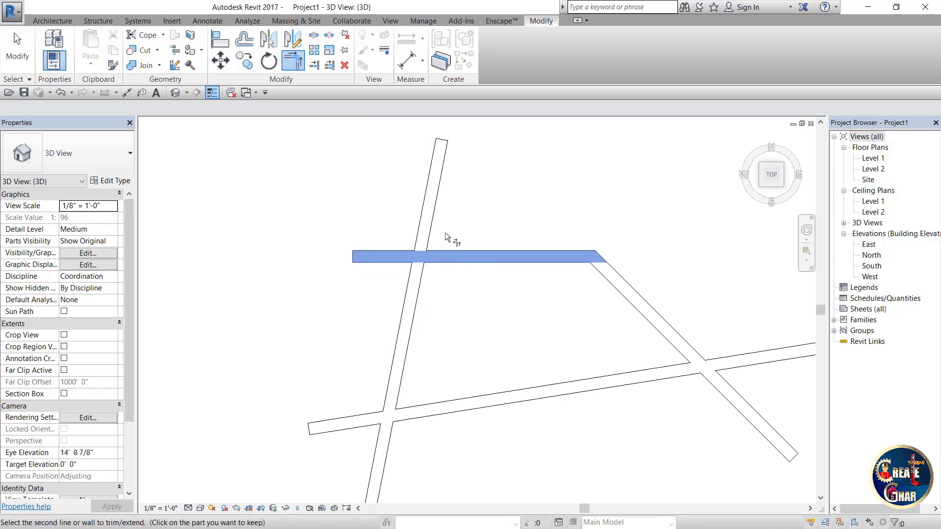
pyautogui.click(403, 335)
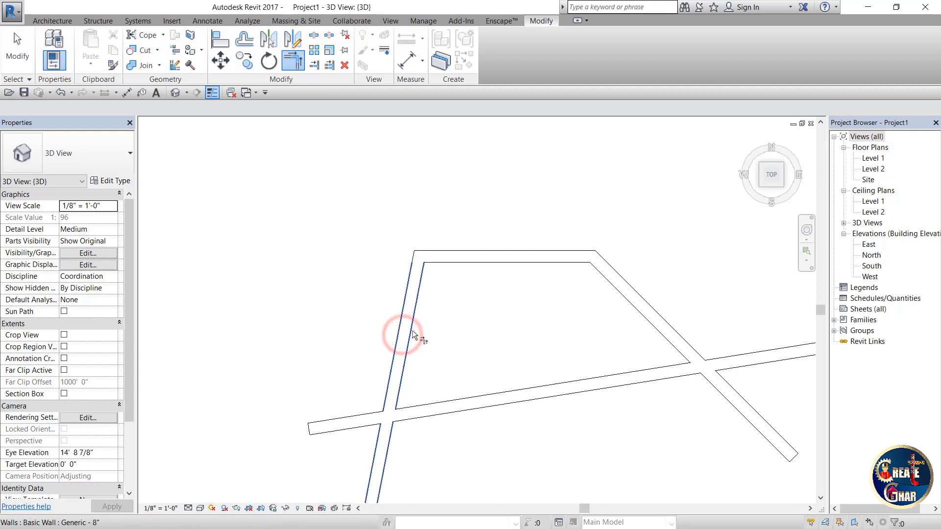
pyautogui.moveTo(428, 193); pyautogui.dragTo(375, 201)
pyautogui.moveTo(384, 238); pyautogui.dragTo(390, 232)
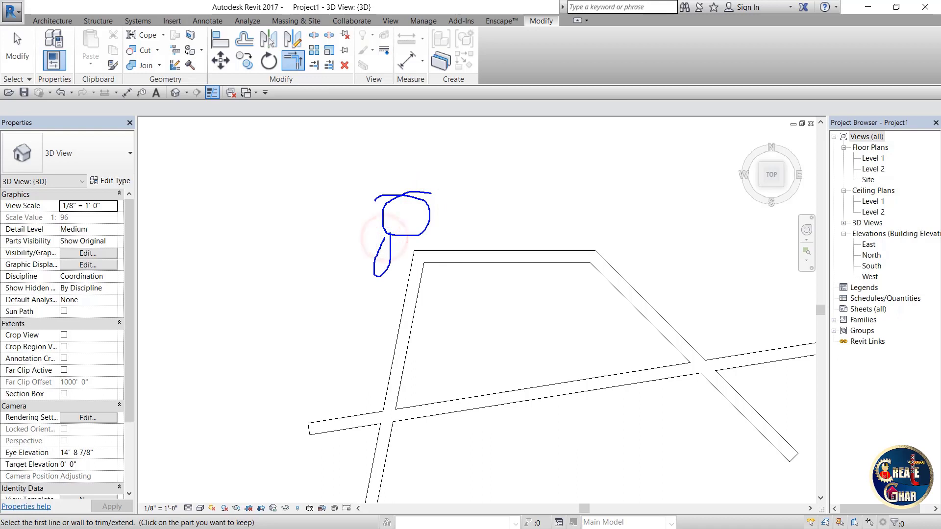
pyautogui.press('Escape')
pyautogui.press('Escape')
pyautogui.scroll(-2, 420, 201)
pyautogui.scroll(2, 432, 287)
pyautogui.scroll(-1, 431, 287)
pyautogui.scroll(2, 388, 459)
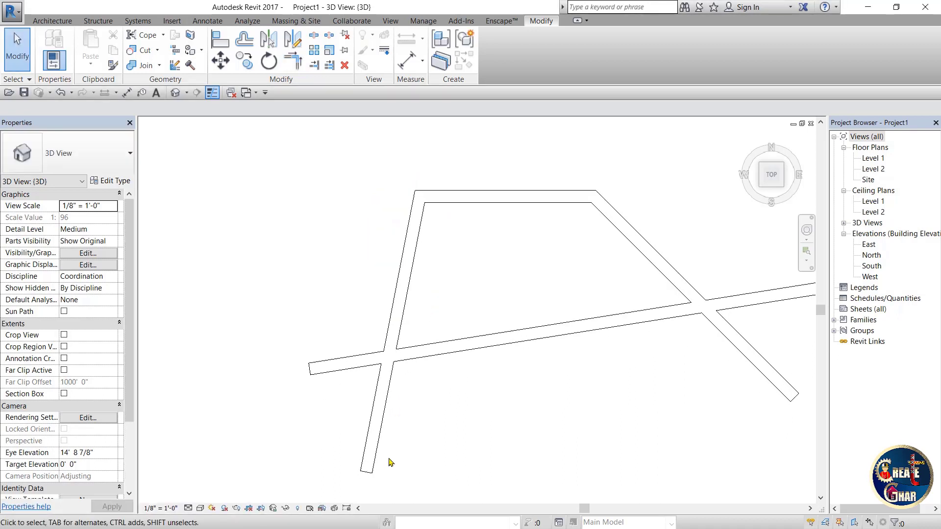
pyautogui.press('t')
pyautogui.press('r')
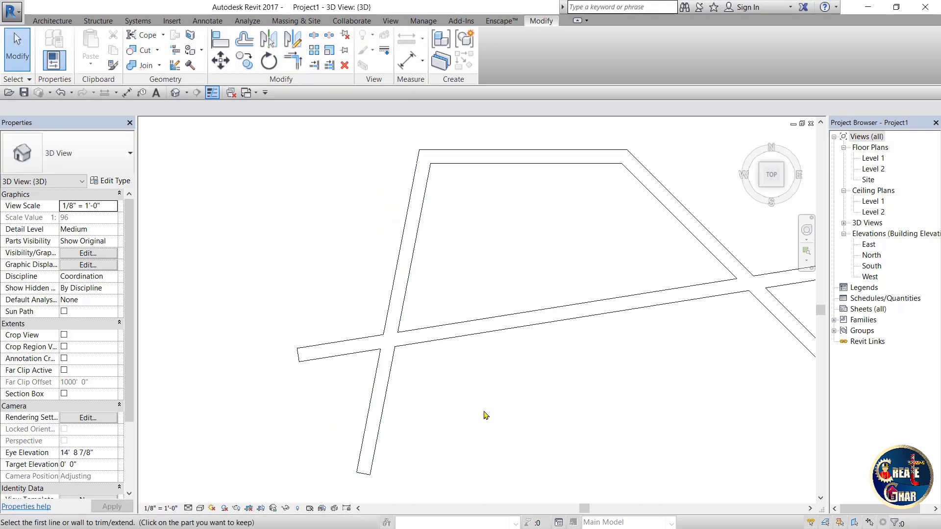
pyautogui.click(409, 229)
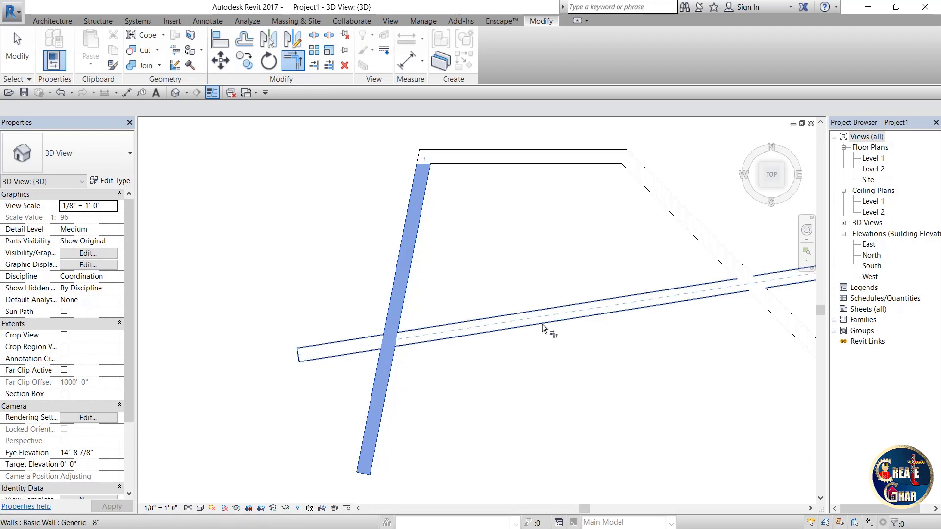
pyautogui.moveTo(588, 266)
pyautogui.mouseDown()
pyautogui.moveTo(537, 279)
pyautogui.moveTo(644, 289)
pyautogui.moveTo(553, 259)
pyautogui.mouseUp()
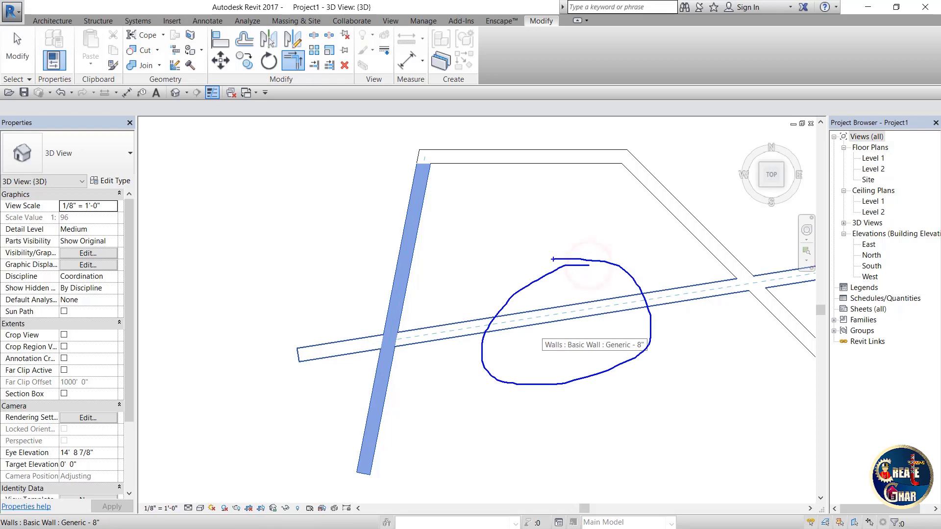
pyautogui.moveTo(323, 322)
pyautogui.mouseDown()
pyautogui.moveTo(312, 342)
pyautogui.moveTo(290, 349)
pyautogui.mouseUp()
pyautogui.press('Escape')
pyautogui.press('Escape')
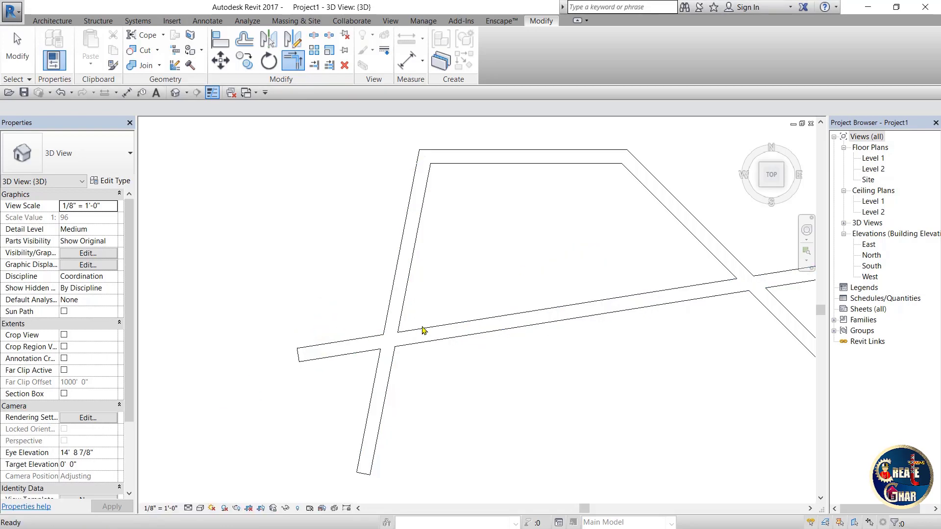
pyautogui.press('Escape')
# - Trim the left slanted wall and the lower sloping wall to a corner, removing both overhanging ends at their crossing
pyautogui.press('t')
pyautogui.press('r')
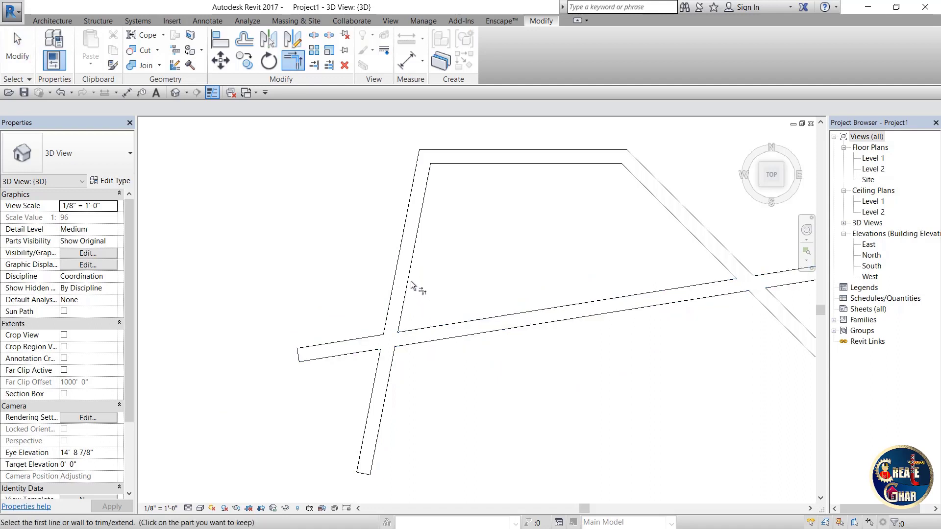
pyautogui.click(407, 238)
pyautogui.click(461, 323)
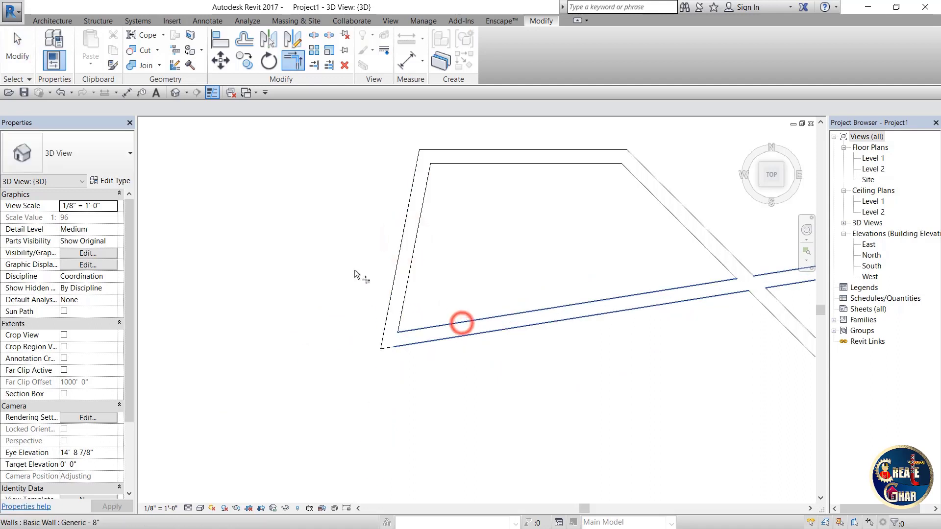
pyautogui.scroll(-3, 266, 377)
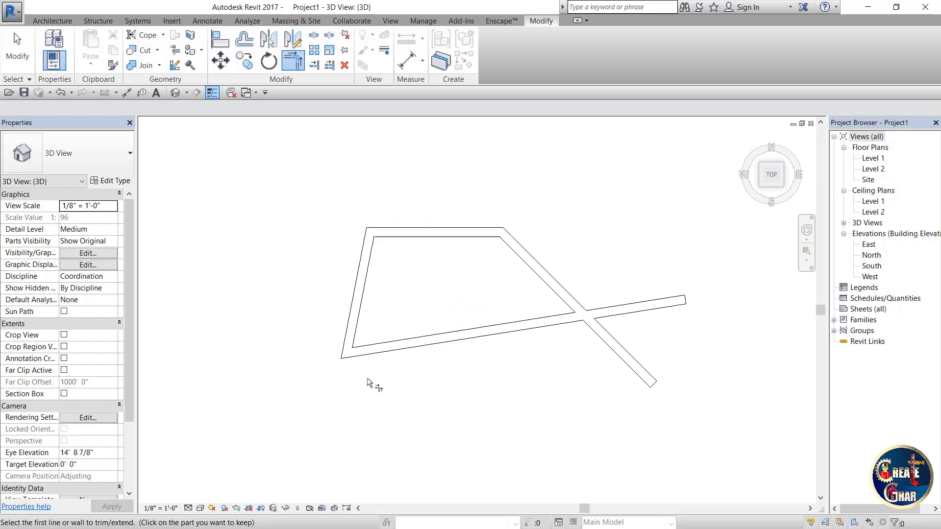
pyautogui.scroll(2, 681, 336)
pyautogui.press('Escape')
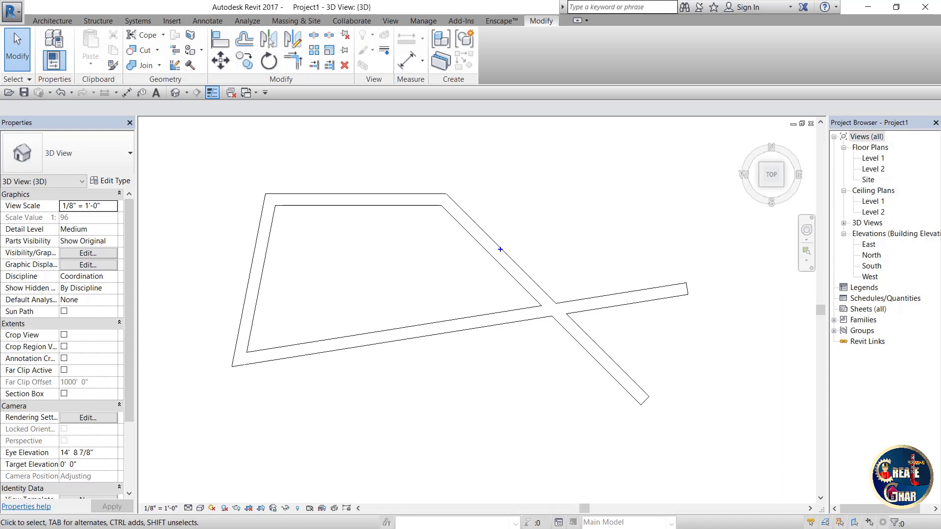
pyautogui.moveTo(494, 225)
pyautogui.mouseDown()
pyautogui.moveTo(500, 248)
pyautogui.moveTo(497, 232)
pyautogui.mouseUp()
pyautogui.moveTo(451, 313)
pyautogui.mouseDown()
pyautogui.moveTo(447, 329)
pyautogui.moveTo(458, 322)
pyautogui.mouseUp()
pyautogui.press('Escape')
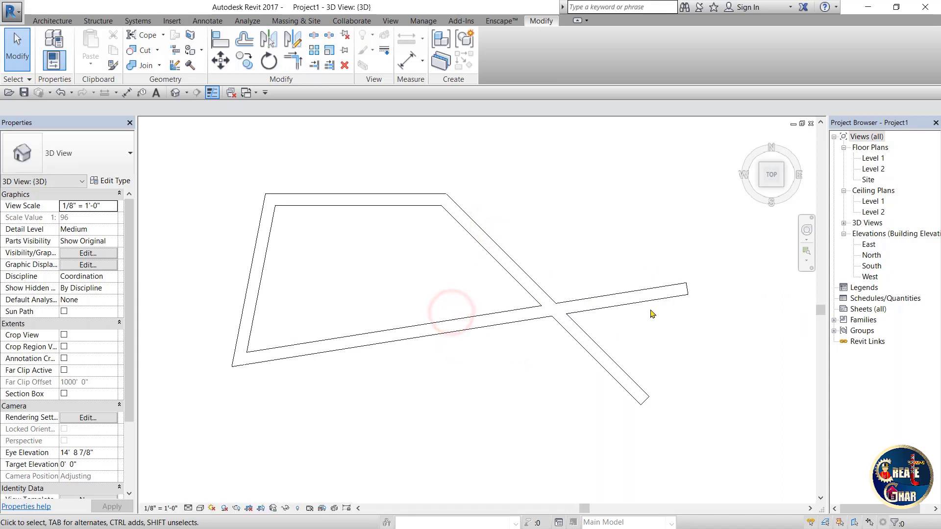
pyautogui.moveTo(671, 276)
pyautogui.mouseDown()
pyautogui.moveTo(644, 273)
pyautogui.moveTo(642, 285)
pyautogui.mouseUp()
pyautogui.moveTo(618, 356)
pyautogui.mouseDown()
pyautogui.moveTo(636, 358)
pyautogui.moveTo(629, 361)
pyautogui.mouseUp()
pyautogui.moveTo(503, 212)
pyautogui.mouseDown()
pyautogui.moveTo(404, 291)
pyautogui.moveTo(371, 402)
pyautogui.mouseUp()
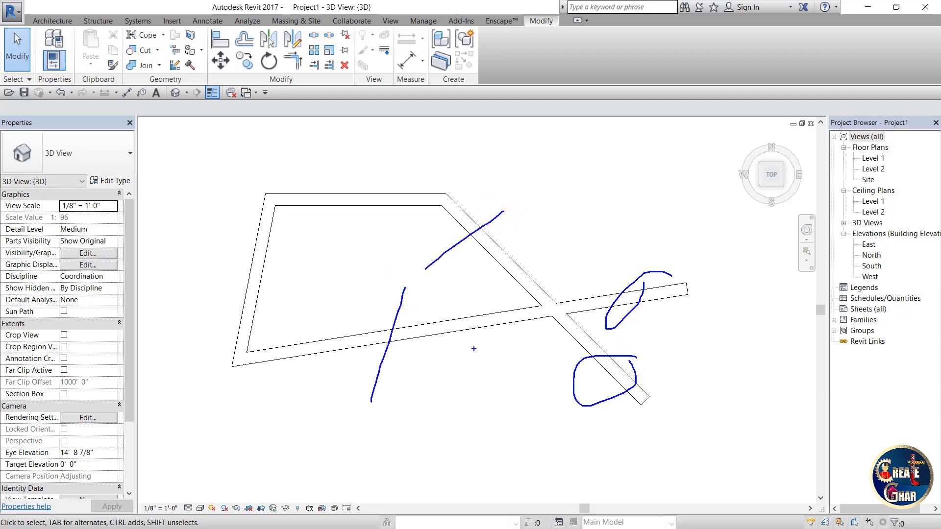
pyautogui.press('Escape')
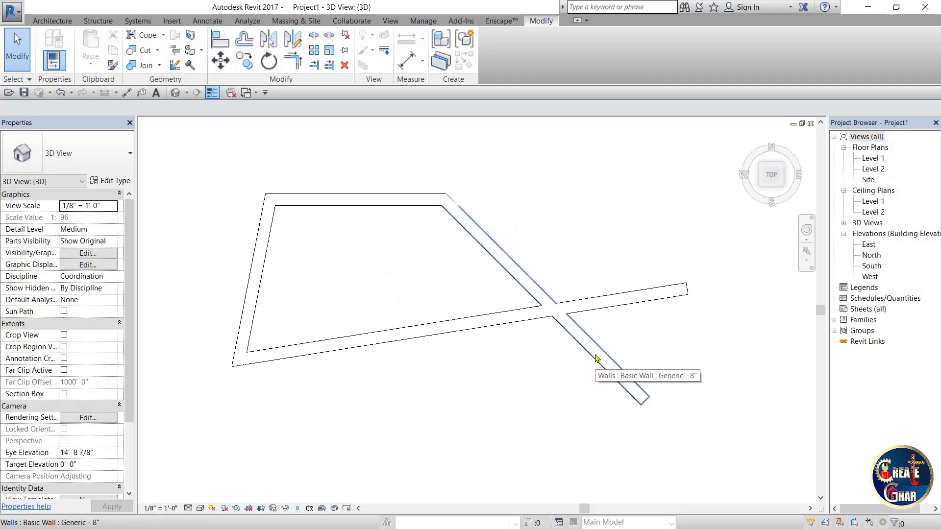
# - Try trimming the right diagonal wall and the lower sloping wall to a corner by keeping their outer ends, and undo the trim
pyautogui.press('t')
pyautogui.press('r')
pyautogui.click(622, 367)
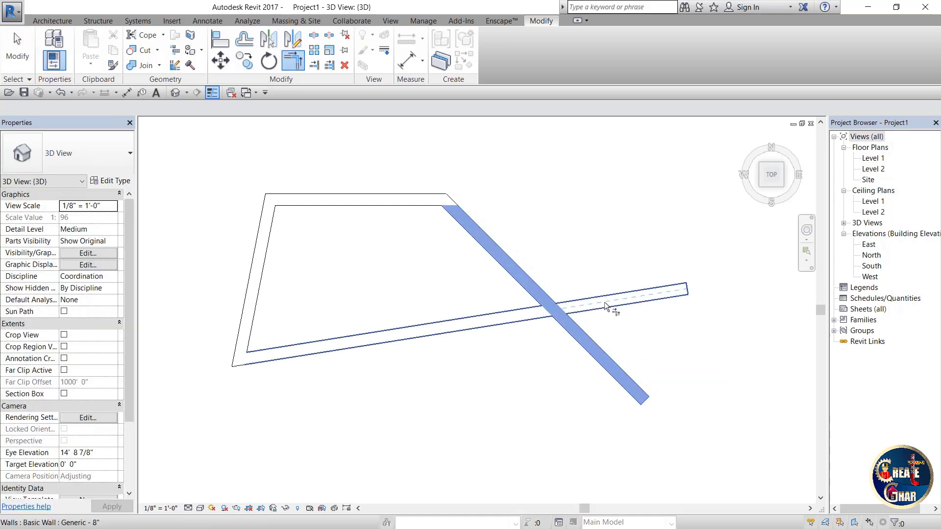
pyautogui.click(655, 301)
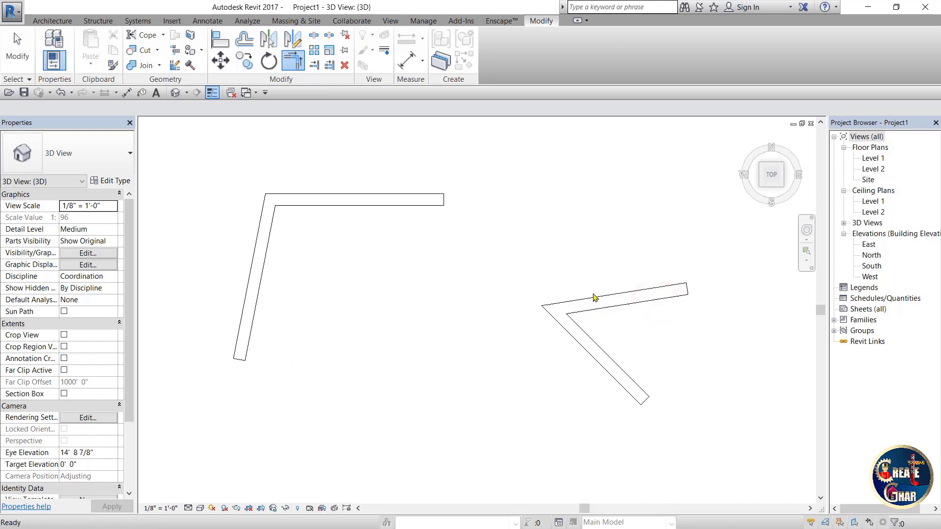
pyautogui.press('Escape')
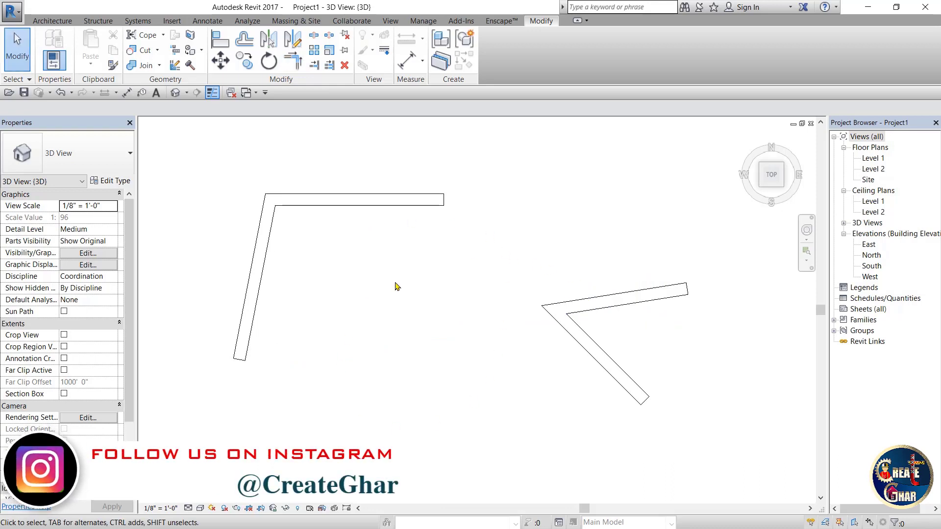
pyautogui.hotkey('ctrl', 'z')
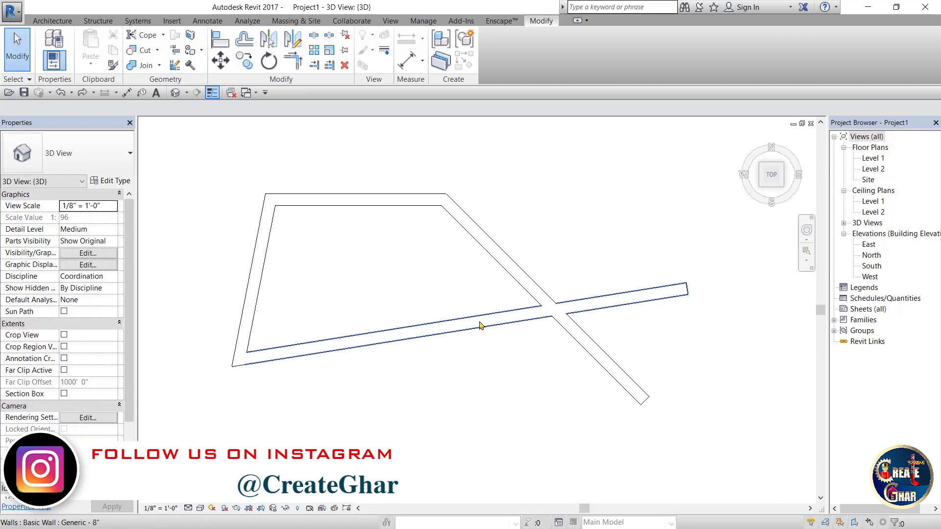
# - Trim the lower sloping wall and the right diagonal wall to a corner, keeping their inner parts to close the enclosure
pyautogui.press('t')
pyautogui.press('r')
pyautogui.click(448, 324)
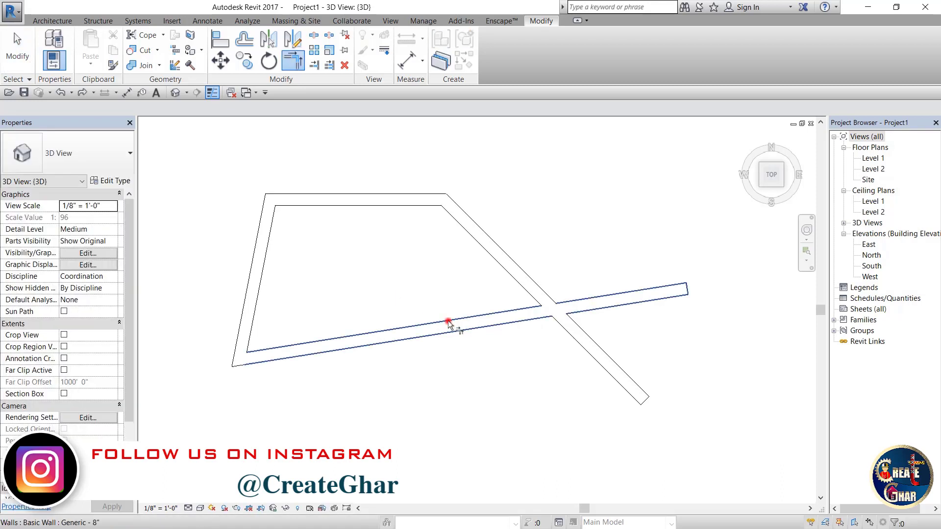
pyautogui.click(470, 236)
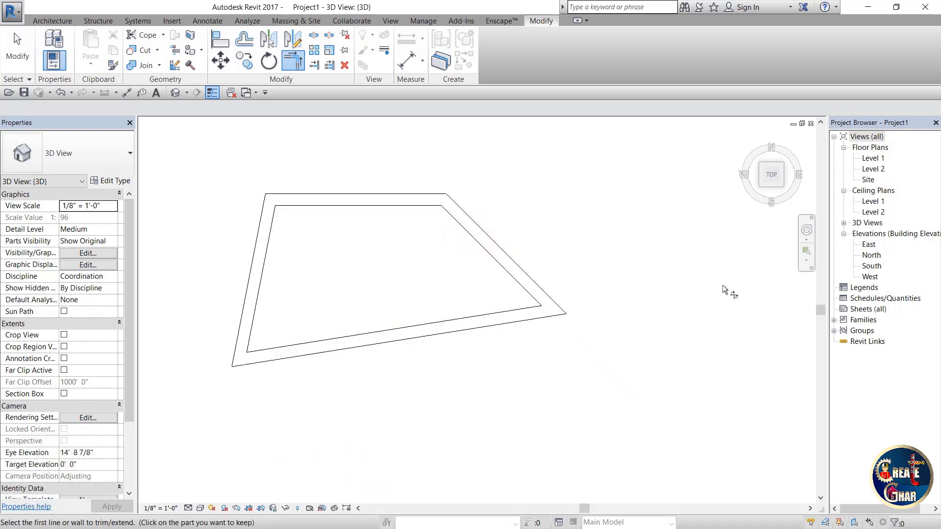
# - Delete all four walls of the closed enclosure
pyautogui.scroll(-2, 661, 360)
pyautogui.press('Escape')
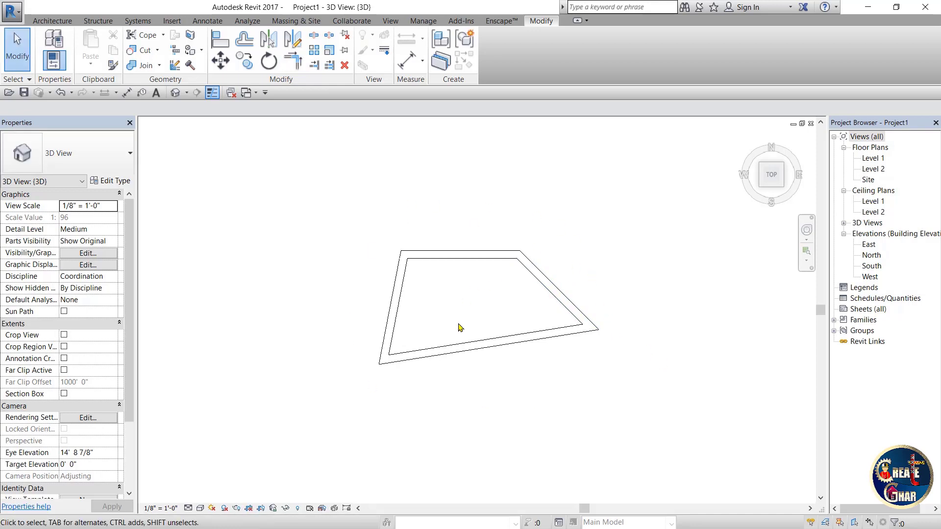
pyautogui.scroll(2, 443, 275)
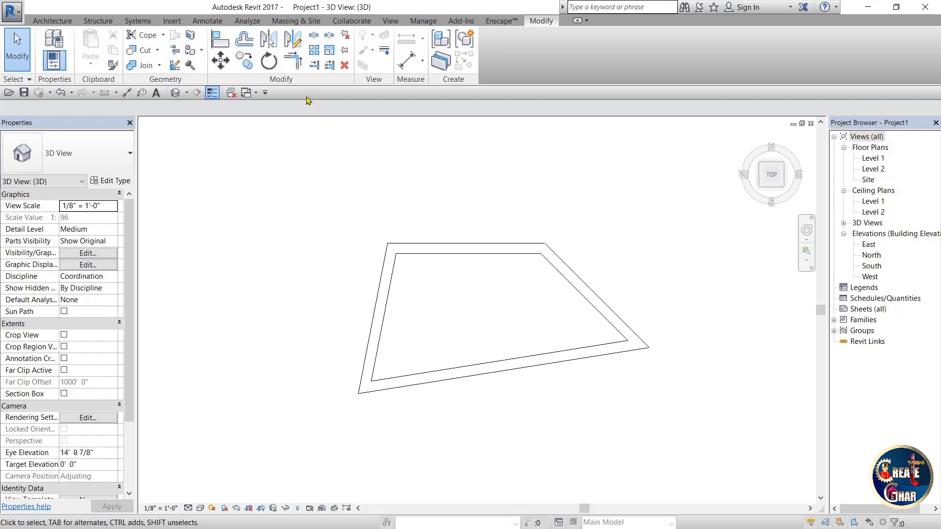
pyautogui.scroll(-3, 443, 263)
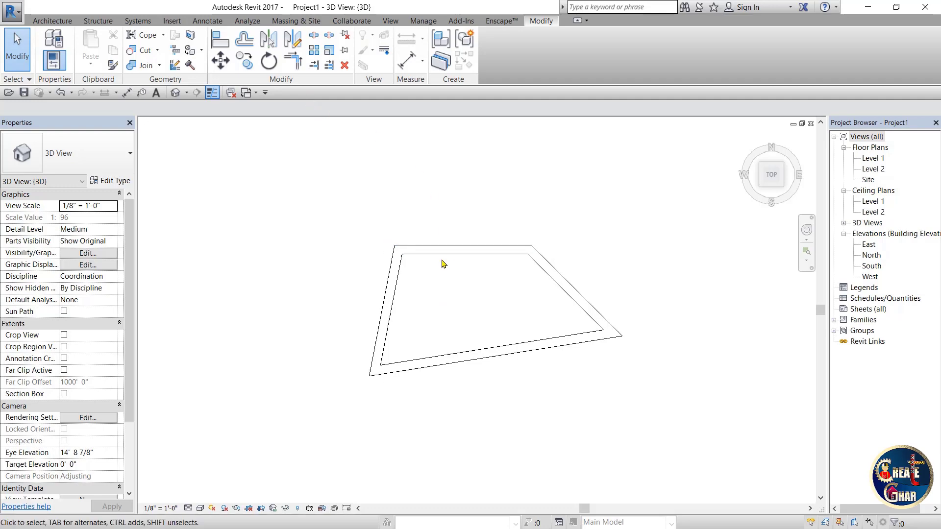
pyautogui.moveTo(625, 173); pyautogui.dragTo(256, 430)
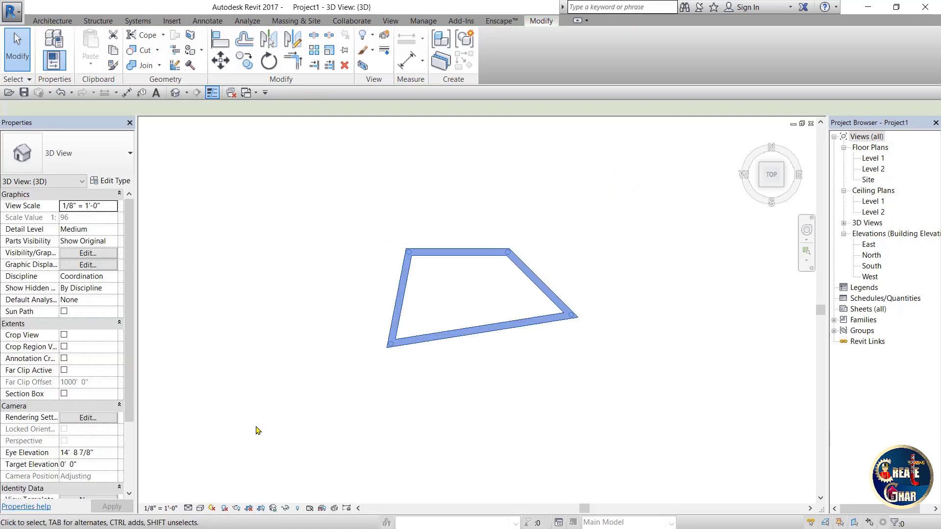
pyautogui.press('Delete')
# - Draw a gently rising upper wall and a separate steep wall beyond its right end, about 28' long at about 97°
pyautogui.press('w')
pyautogui.press('a')
pyautogui.click(292, 277)
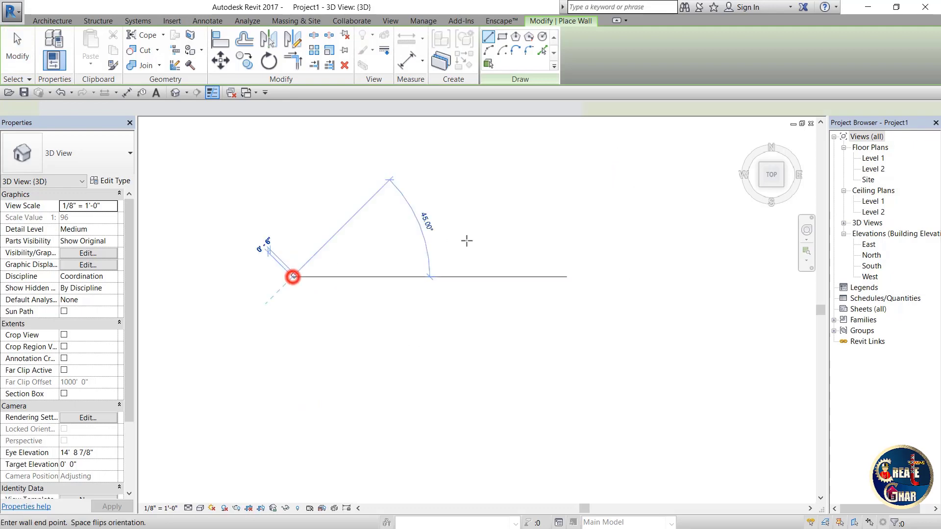
pyautogui.click(574, 221)
pyautogui.click(619, 269)
pyautogui.click(597, 456)
pyautogui.press('Escape')
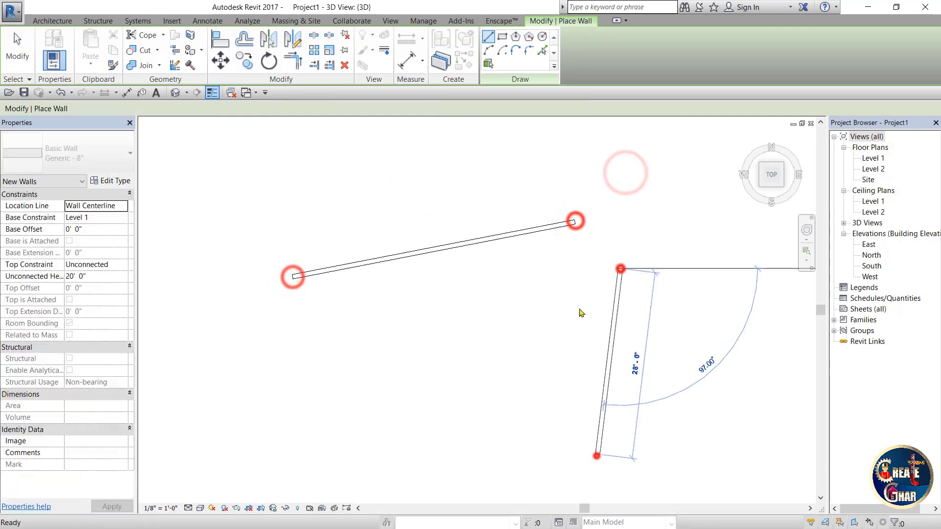
# - Draw a third wall sloping down to the right below the upper wall, leaving gaps to both other walls
pyautogui.scroll(-2, 575, 289)
pyautogui.click(436, 337)
pyautogui.click(546, 413)
pyautogui.press('Escape')
pyautogui.press('Escape')
pyautogui.scroll(1, 608, 400)
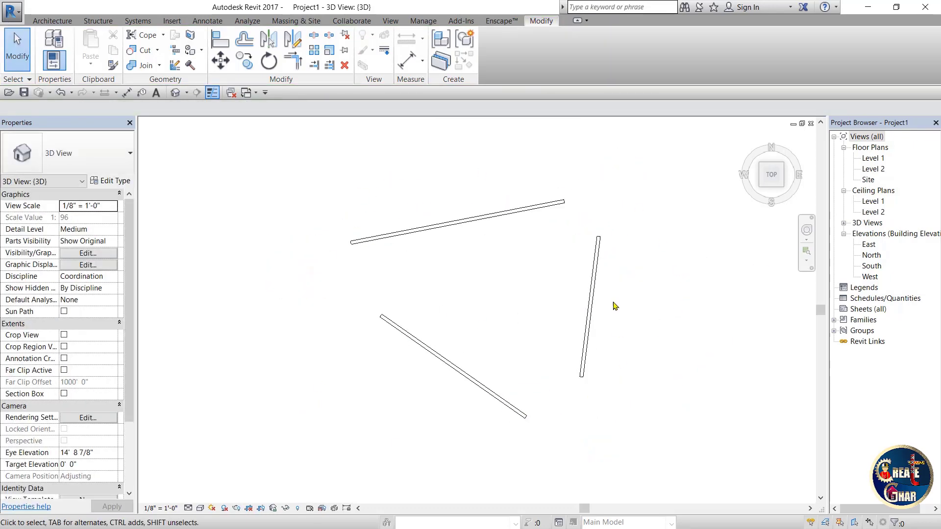
# - Activate Trim/Extend to Corner for joining the upper wall and the lower sloping wall
pyautogui.click(293, 60)
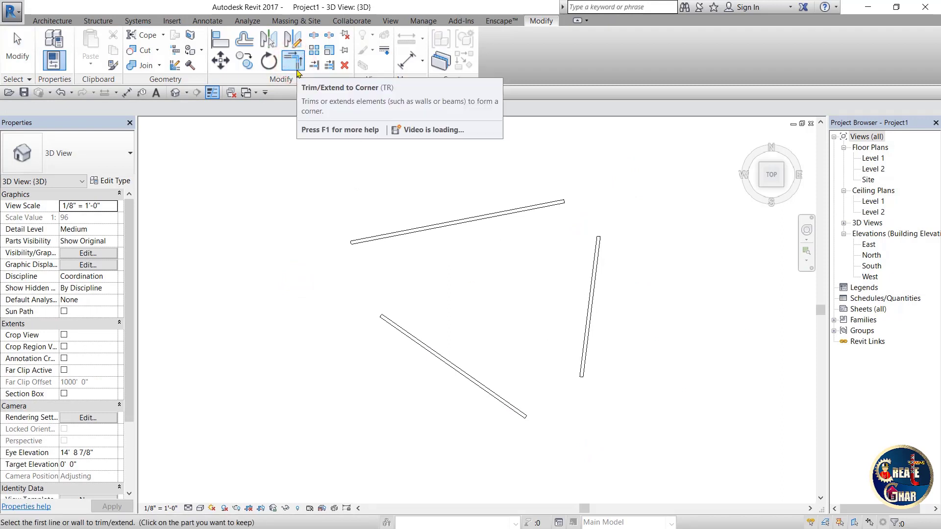
pyautogui.scroll(1, 429, 319)
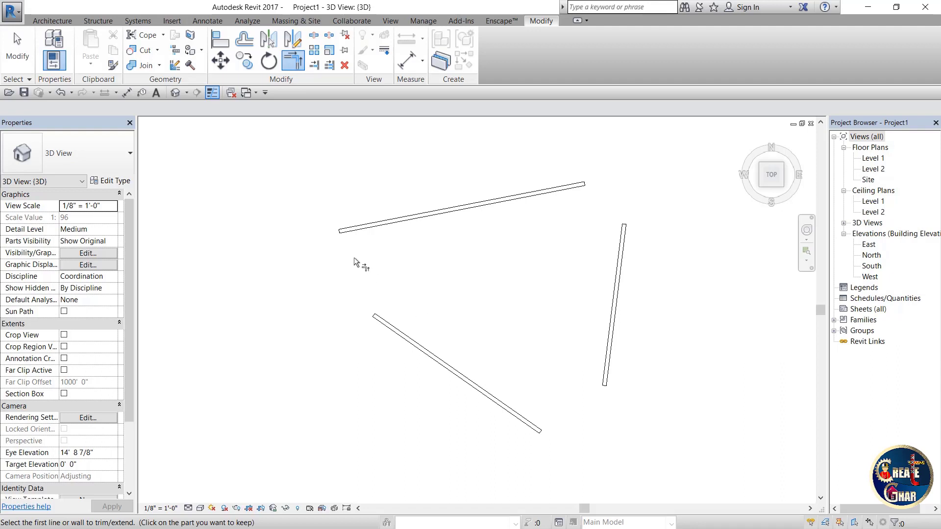
pyautogui.scroll(2, 354, 257)
pyautogui.scroll(-1, 449, 228)
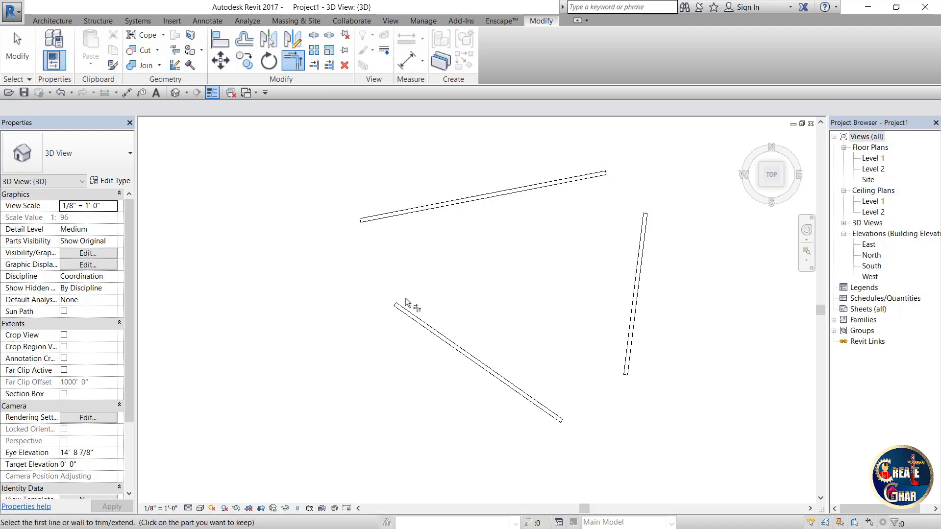
pyautogui.scroll(2, 395, 246)
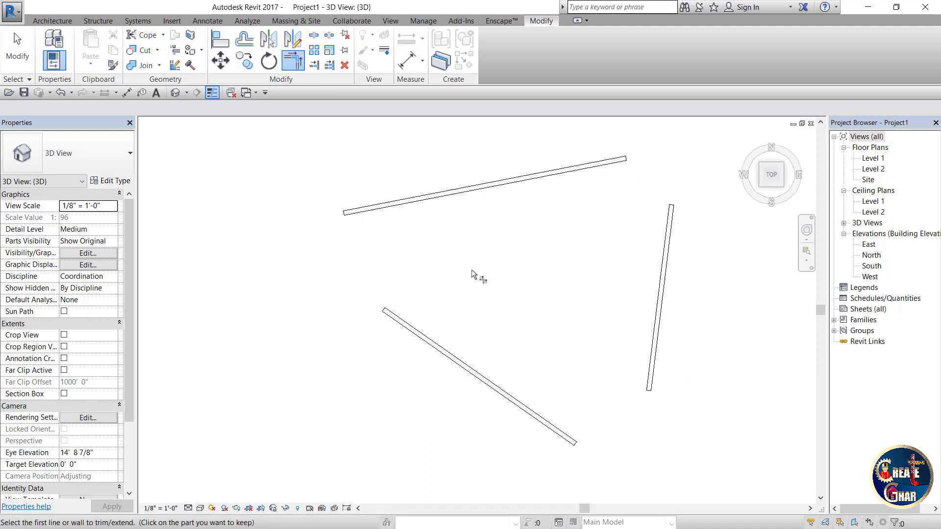
pyautogui.click(392, 206)
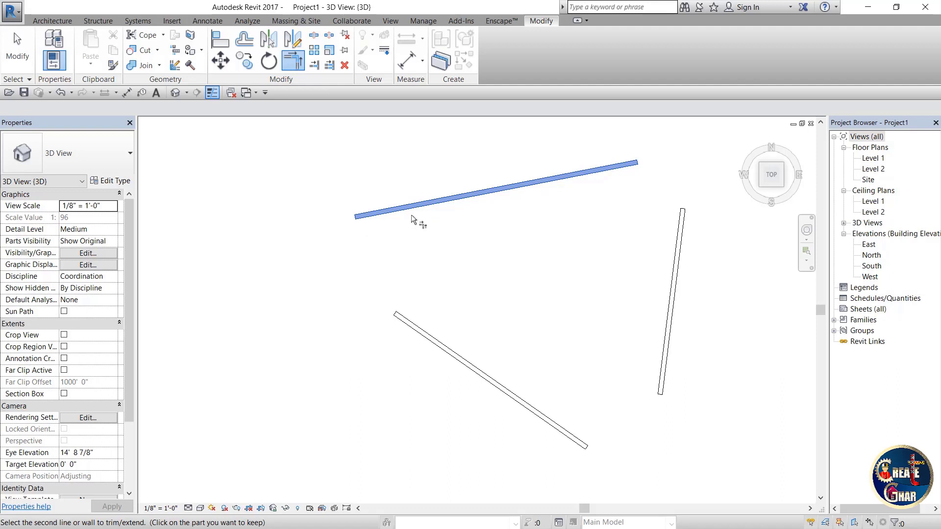
pyautogui.scroll(1, 420, 216)
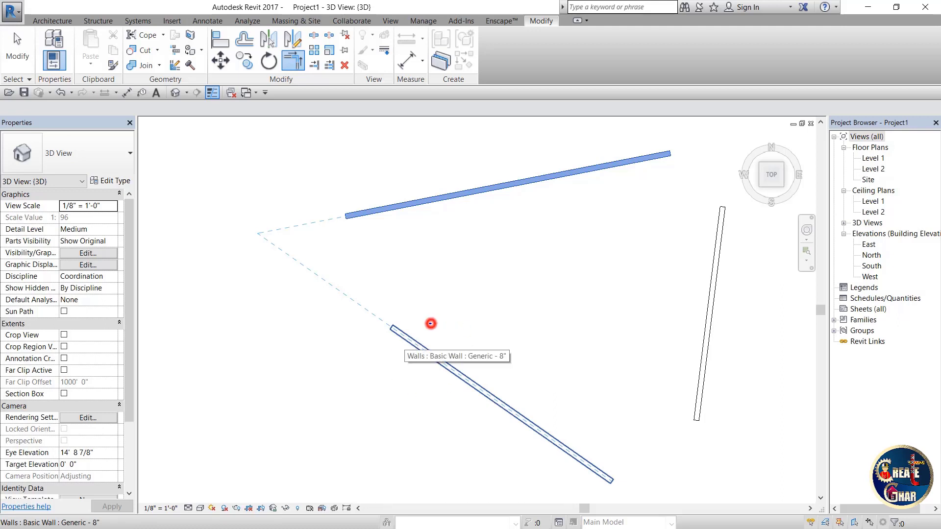
pyautogui.moveTo(431, 323)
pyautogui.mouseDown()
pyautogui.moveTo(398, 372)
pyautogui.moveTo(456, 337)
pyautogui.mouseUp()
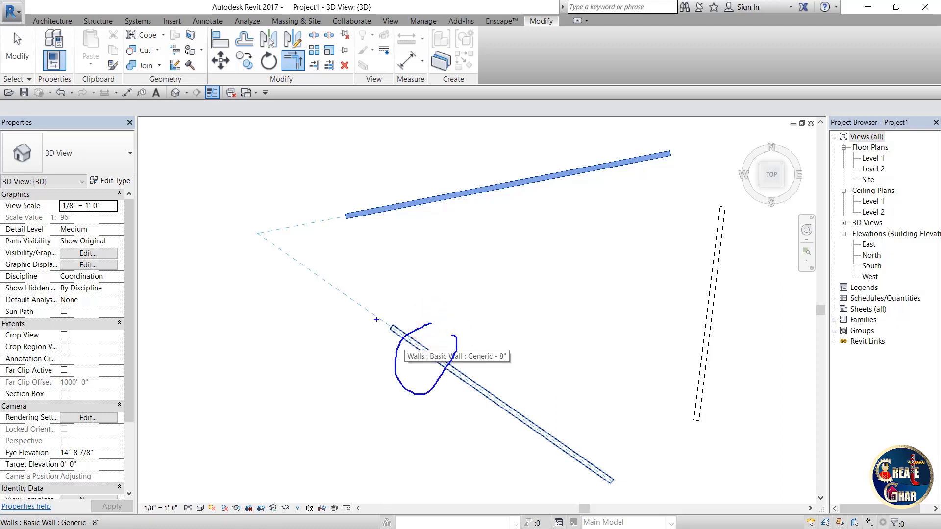
pyautogui.moveTo(376, 329)
pyautogui.mouseDown()
pyautogui.moveTo(338, 318)
pyautogui.moveTo(220, 216)
pyautogui.moveTo(340, 199)
pyautogui.mouseUp()
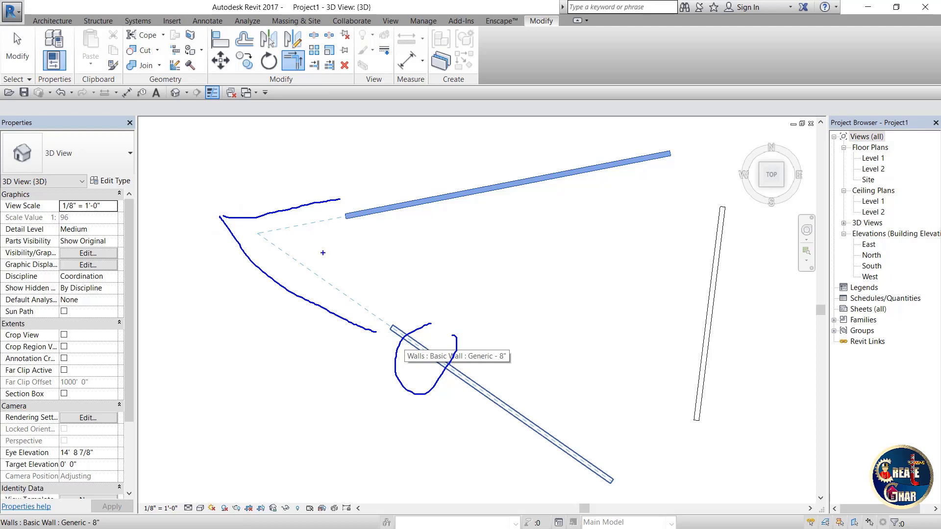
pyautogui.moveTo(342, 217)
pyautogui.mouseDown()
pyautogui.moveTo(277, 223)
pyautogui.moveTo(386, 331)
pyautogui.mouseUp()
pyautogui.press('Escape')
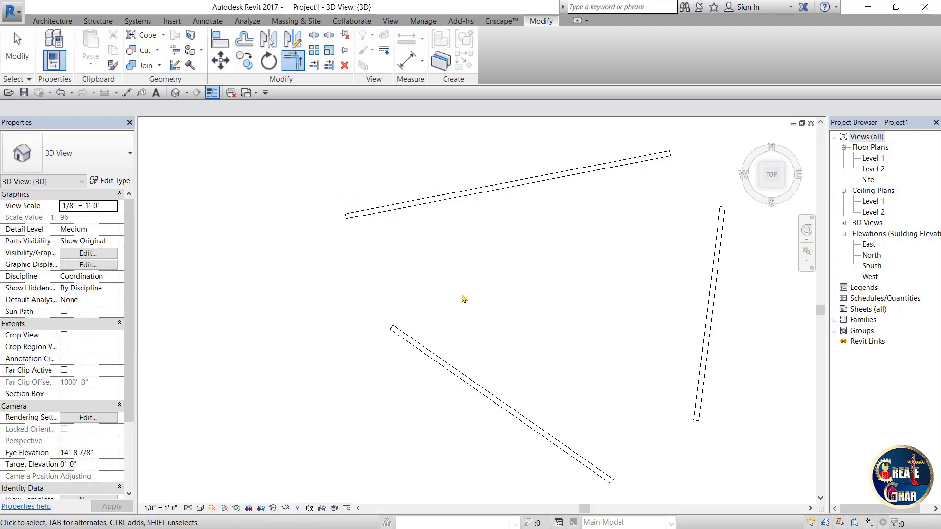
# - Extend the lower sloping wall and the upper wall to a shared corner at their left ends
pyautogui.click(436, 359)
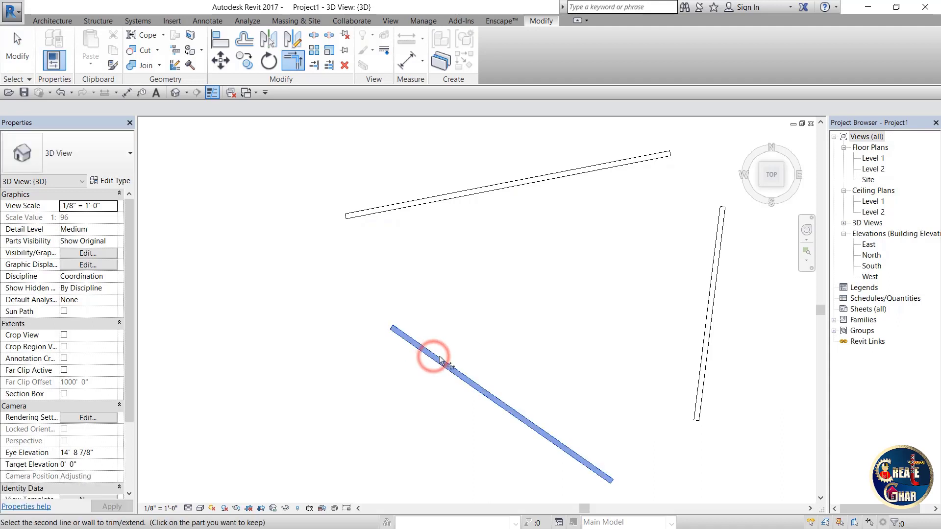
pyautogui.click(401, 208)
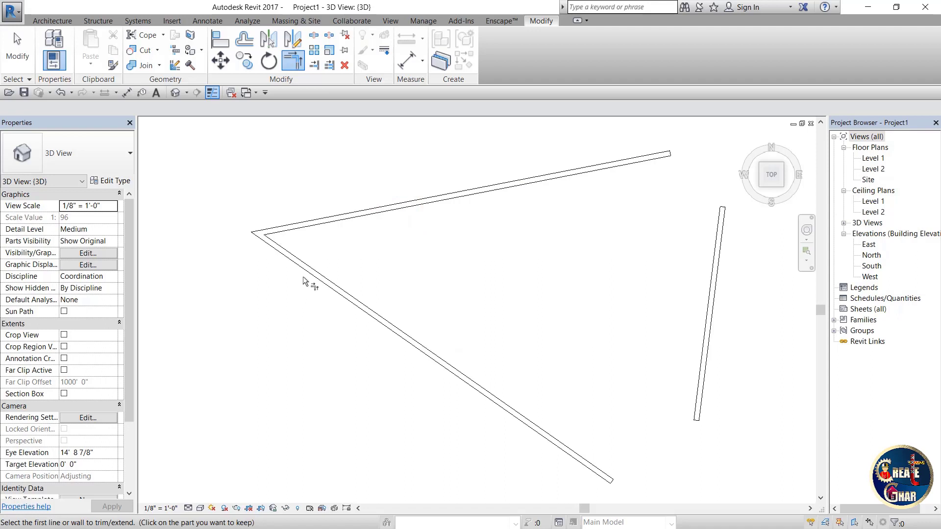
pyautogui.press('Escape')
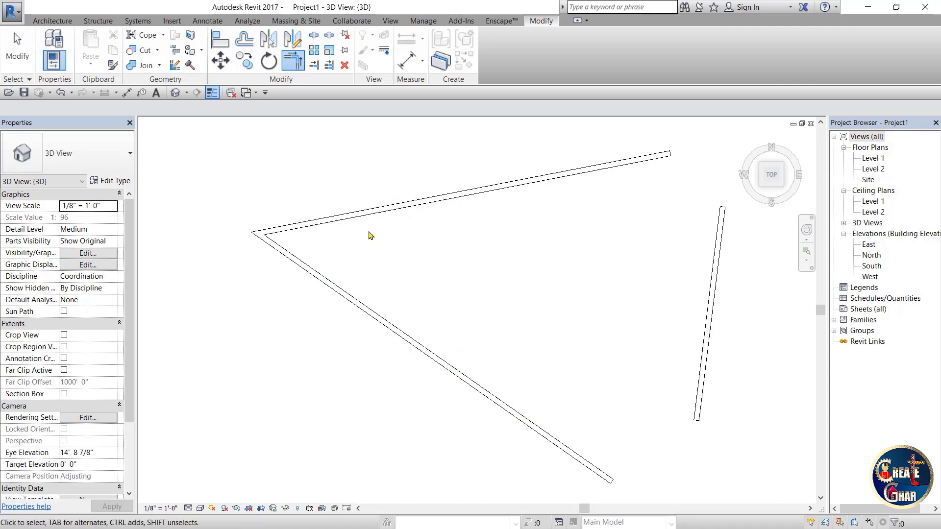
# - Extend the steep right wall and the lower sloping wall to a corner at their lower ends using Trim/Extend to Corner
pyautogui.scroll(-2, 367, 233)
pyautogui.scroll(-3, 489, 244)
pyautogui.scroll(3, 598, 354)
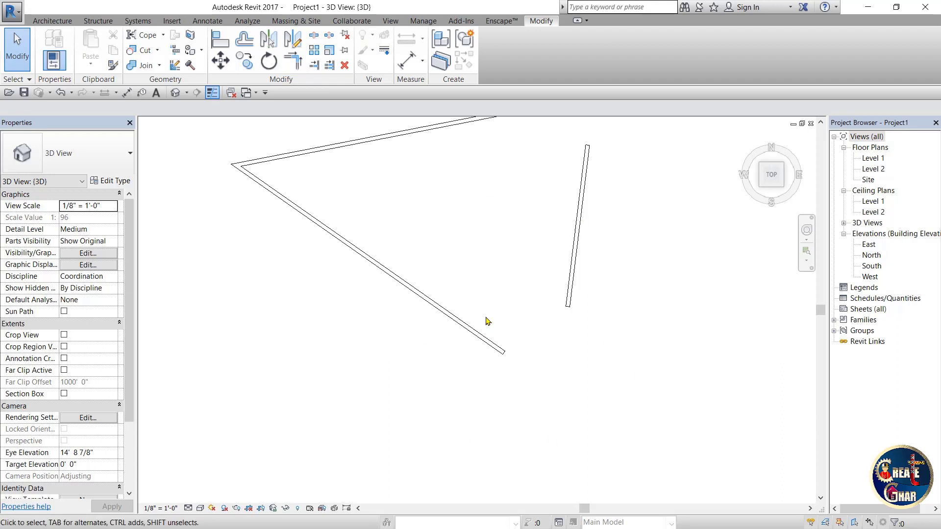
pyautogui.press('t')
pyautogui.press('r')
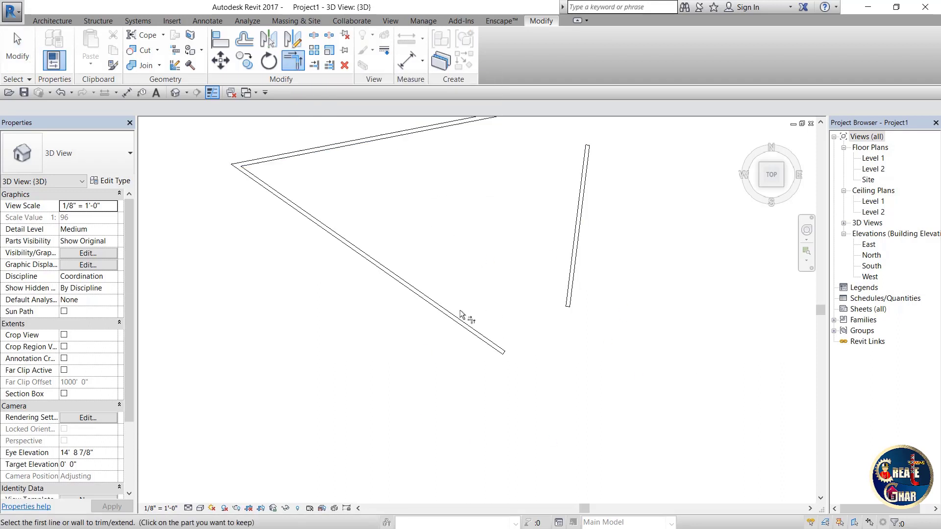
pyautogui.click(574, 248)
pyautogui.click(463, 328)
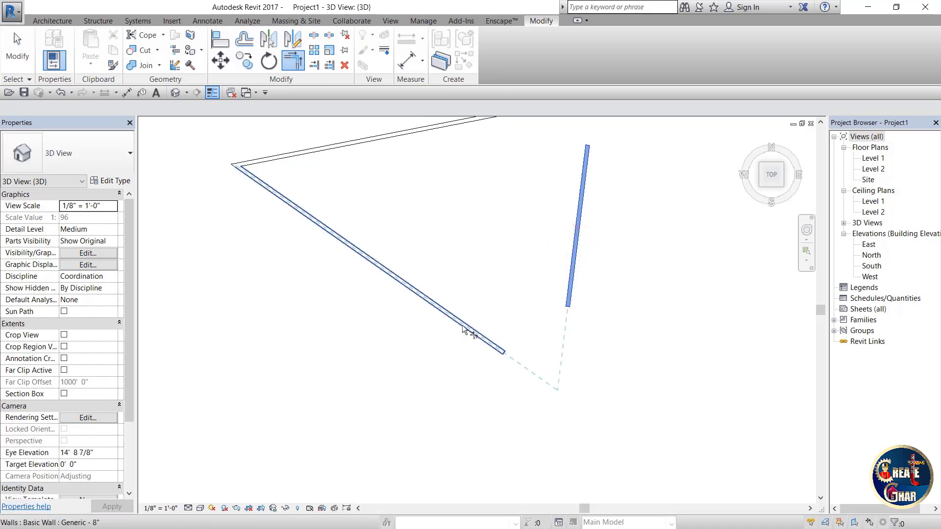
# - Extend the upper wall and the steep right wall to a corner, closing the triangular enclosure
pyautogui.scroll(-2, 525, 382)
pyautogui.scroll(-2, 560, 443)
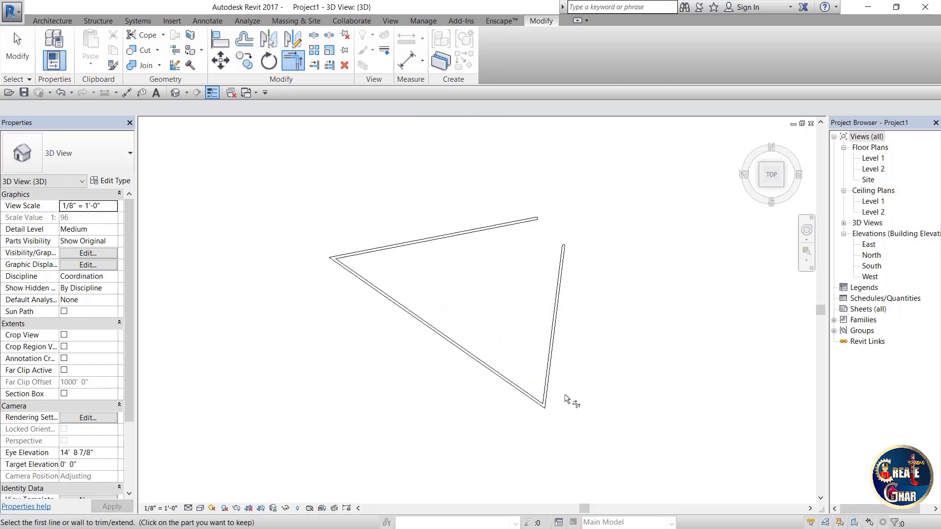
pyautogui.scroll(3, 573, 276)
pyautogui.click(510, 236)
pyautogui.click(554, 318)
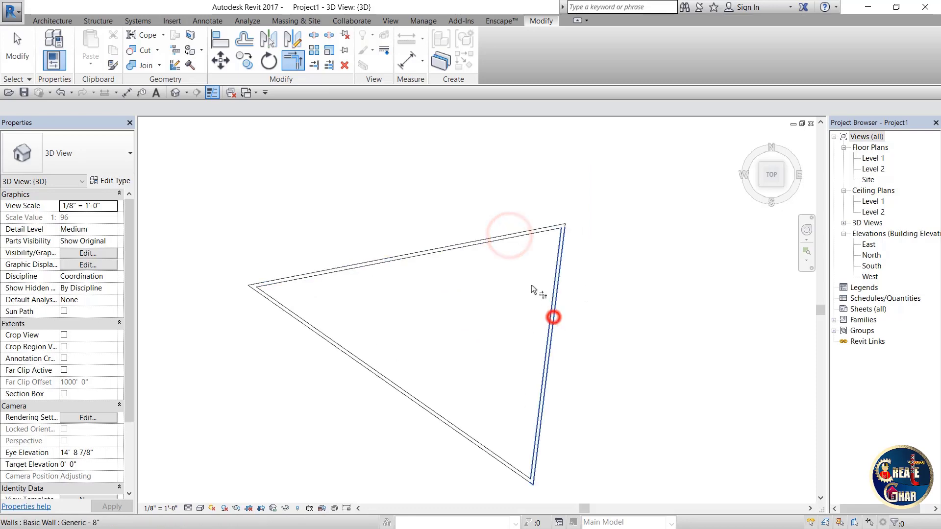
pyautogui.scroll(-5, 477, 246)
pyautogui.press('Escape')
pyautogui.scroll(3, 456, 363)
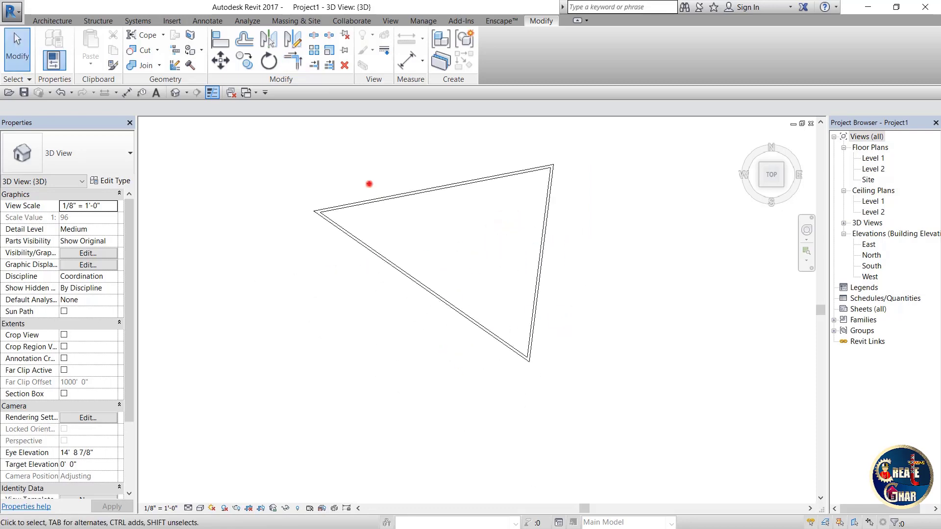
pyautogui.moveTo(369, 183)
pyautogui.mouseDown()
pyautogui.moveTo(307, 286)
pyautogui.moveTo(343, 187)
pyautogui.mouseUp()
pyautogui.moveTo(560, 145)
pyautogui.mouseDown()
pyautogui.moveTo(498, 198)
pyautogui.moveTo(562, 168)
pyautogui.mouseUp()
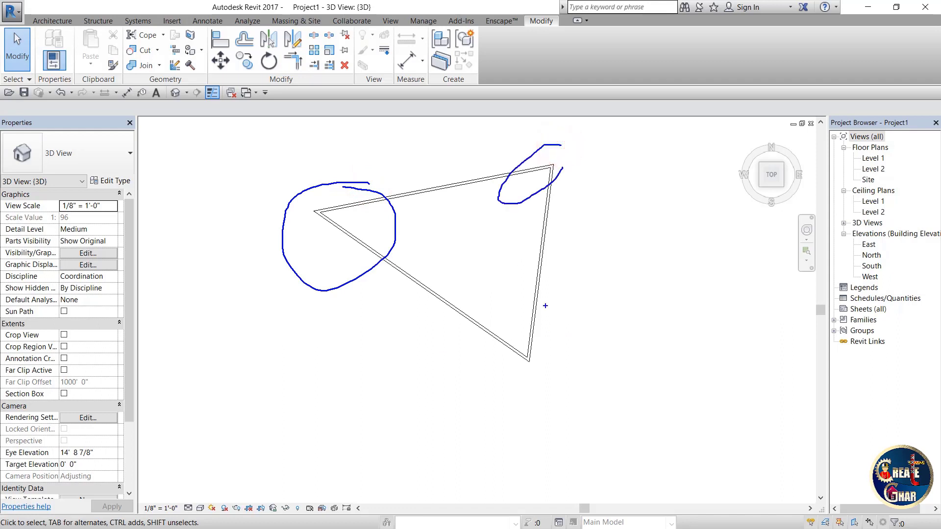
pyautogui.moveTo(524, 296)
pyautogui.mouseDown()
pyautogui.moveTo(548, 411)
pyautogui.moveTo(523, 297)
pyautogui.mouseUp()
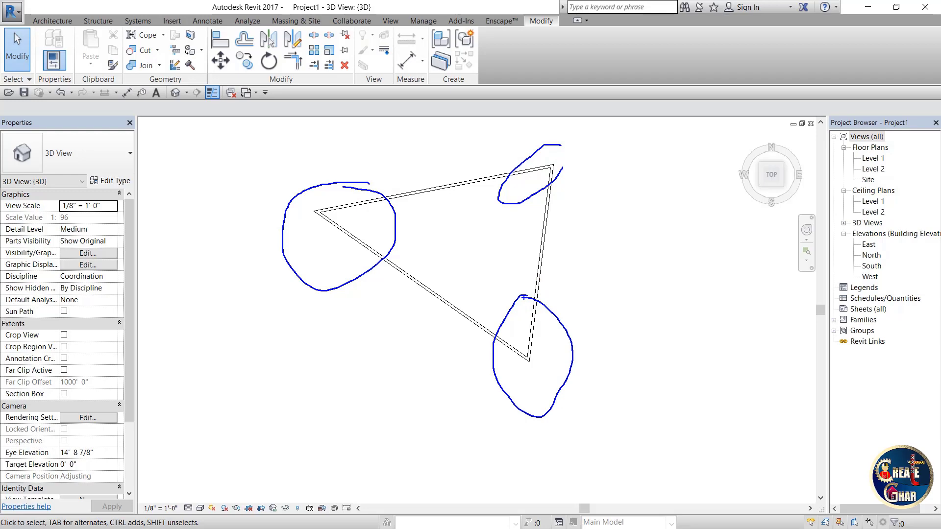
pyautogui.press('Escape')
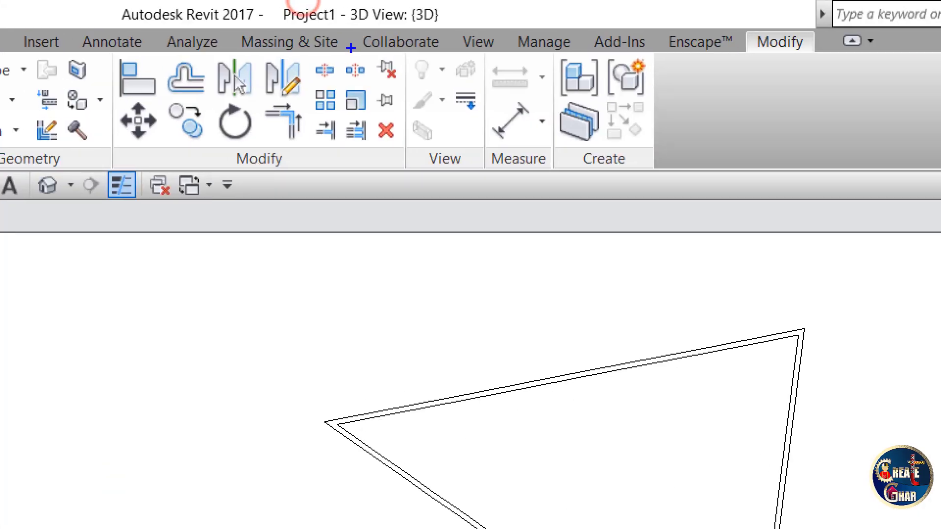
pyautogui.moveTo(338, 47)
pyautogui.mouseDown()
pyautogui.moveTo(309, 77)
pyautogui.moveTo(373, 47)
pyautogui.mouseUp()
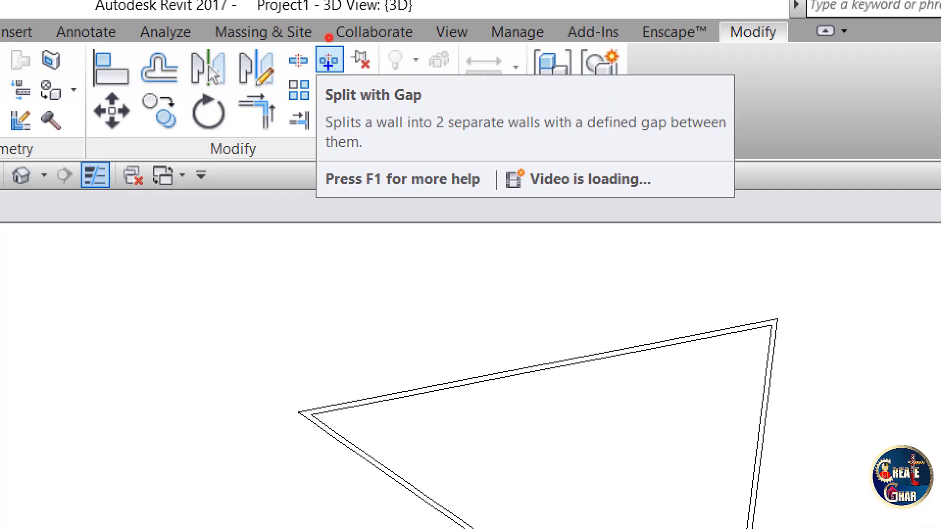
pyautogui.moveTo(373, 43)
pyautogui.mouseDown()
pyautogui.moveTo(322, 37)
pyautogui.moveTo(328, 68)
pyautogui.mouseUp()
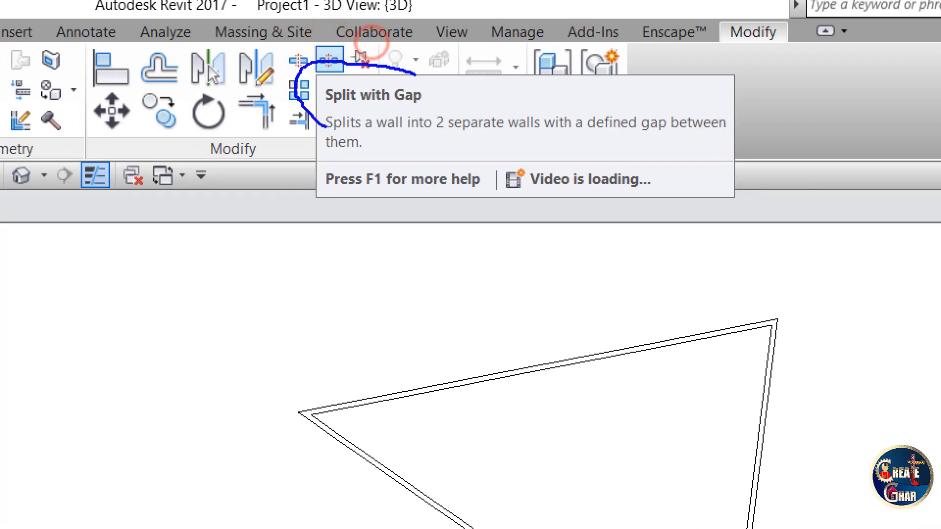
pyautogui.moveTo(327, 126); pyautogui.dragTo(317, 56)
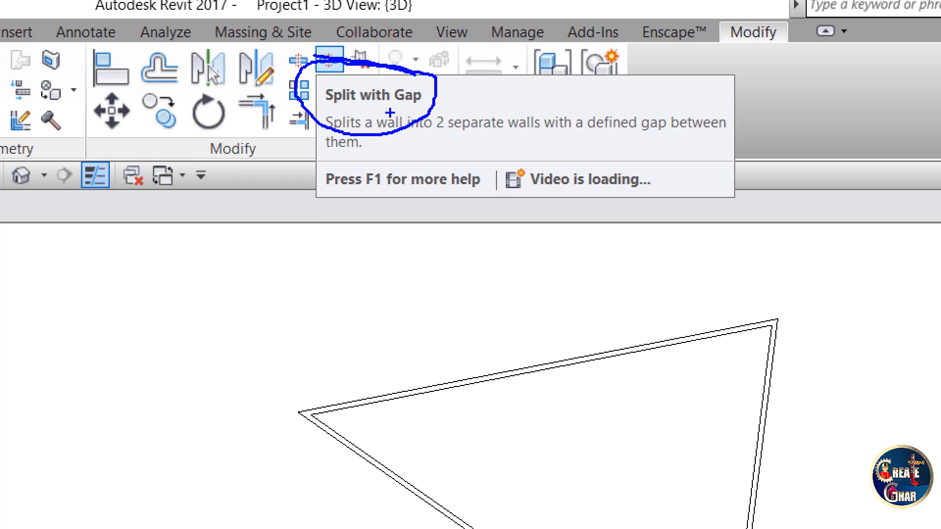
pyautogui.moveTo(390, 112); pyautogui.dragTo(530, 100)
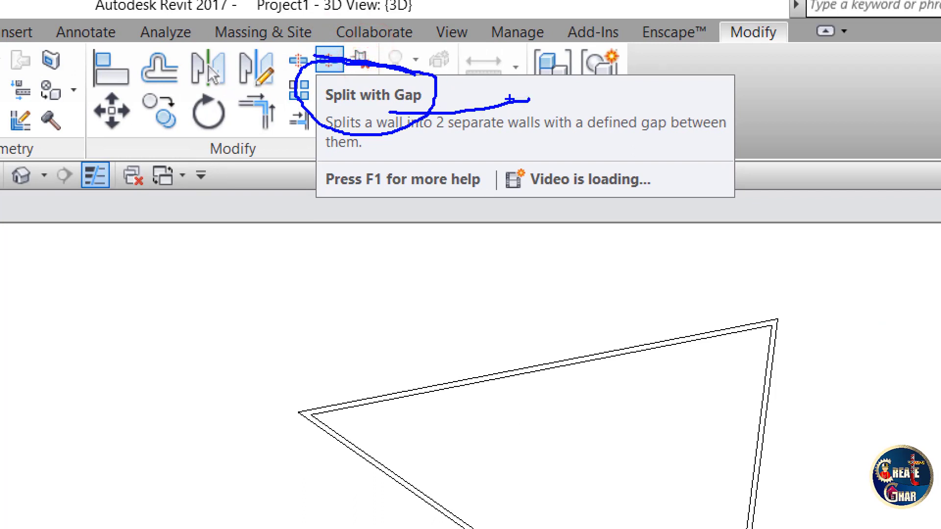
pyautogui.press('Escape')
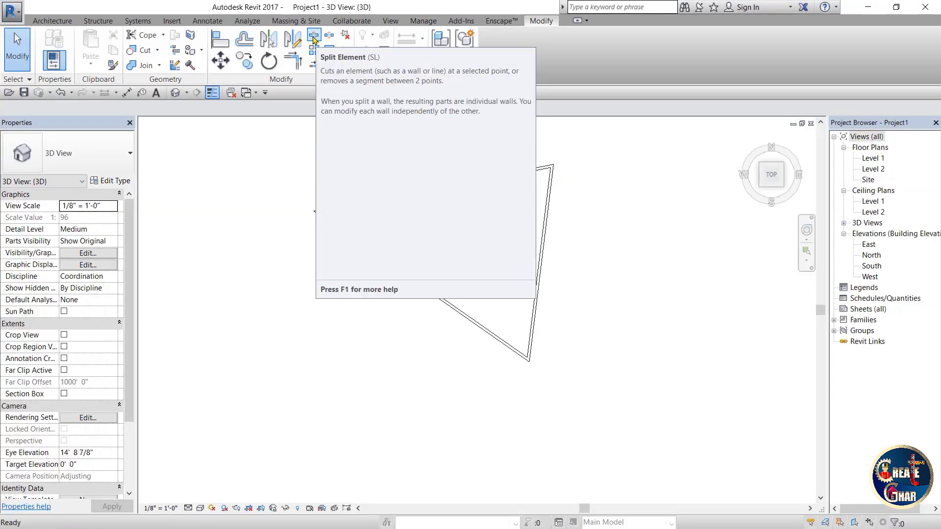
pyautogui.click(314, 41)
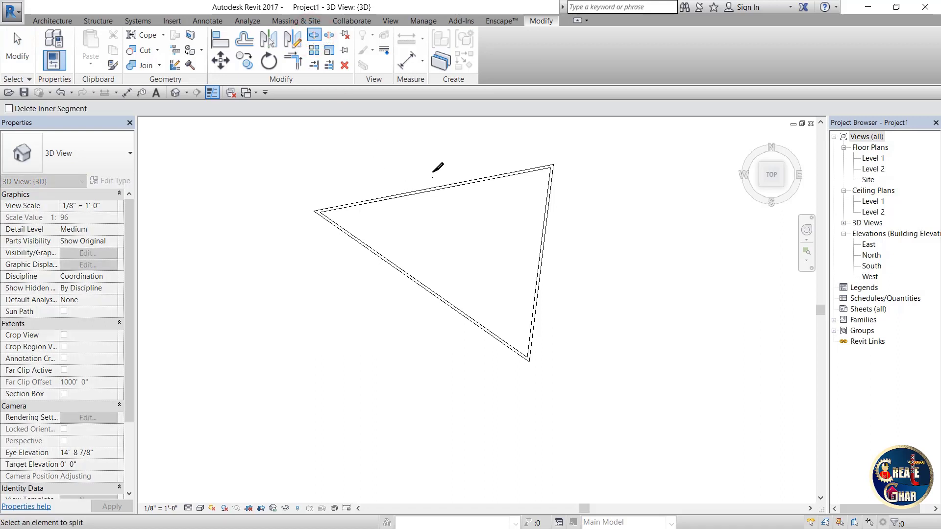
pyautogui.scroll(2, 433, 167)
pyautogui.scroll(1, 436, 164)
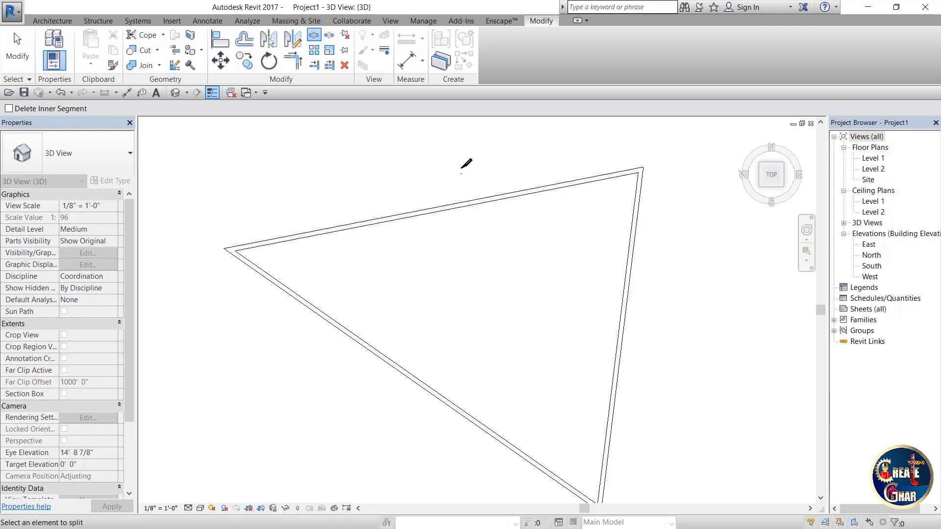
pyautogui.press('Escape')
# - Select the upper wall to check that it is one continuous element, and clear the selection
pyautogui.click(425, 211)
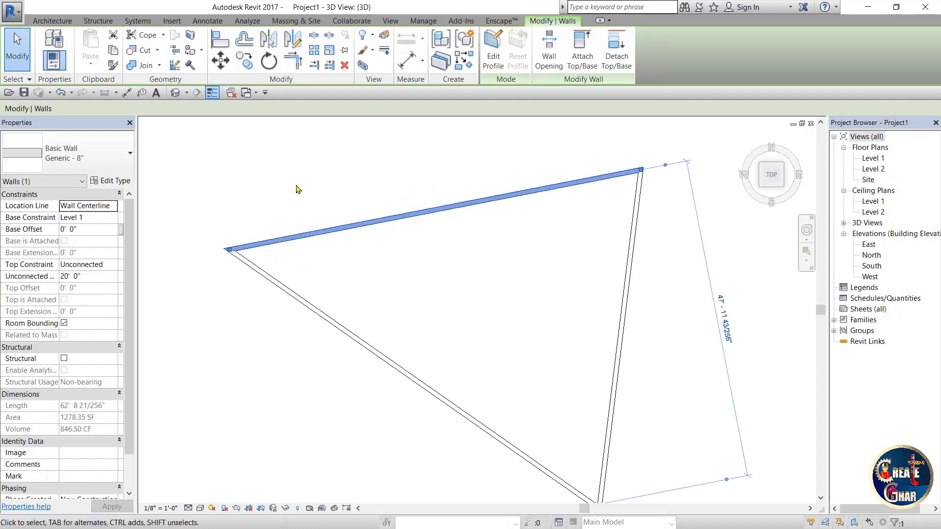
pyautogui.scroll(2, 320, 167)
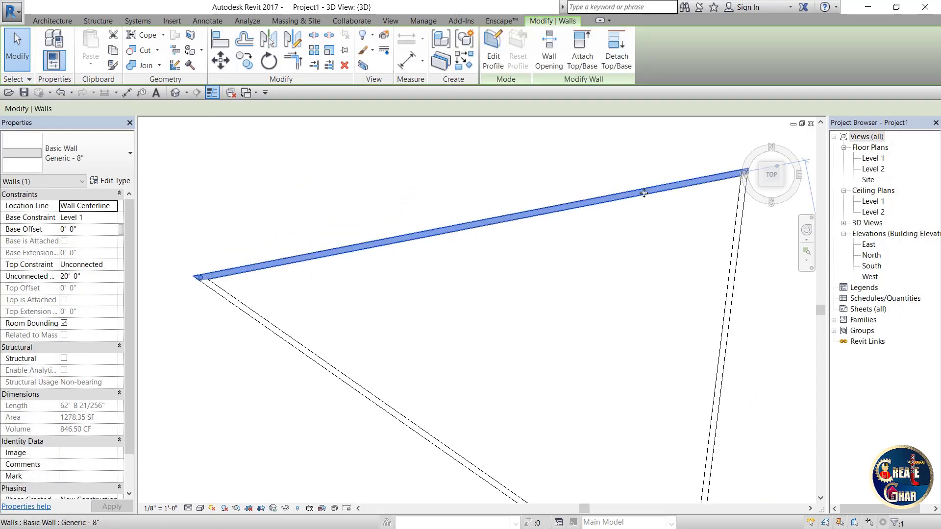
pyautogui.scroll(-2, 644, 193)
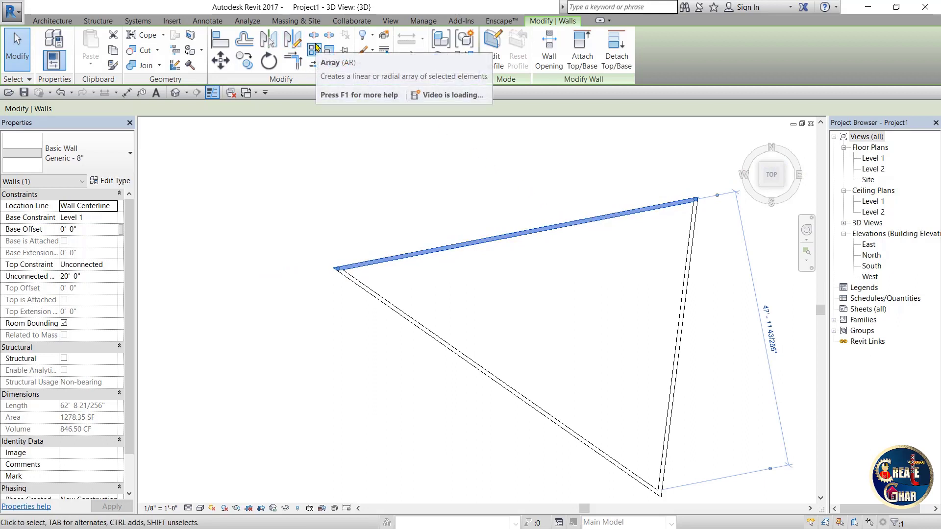
pyautogui.press('Escape')
# - Split the upper wall near its middle with Split Element, about 30'-6" from its right end
pyautogui.click(313, 35)
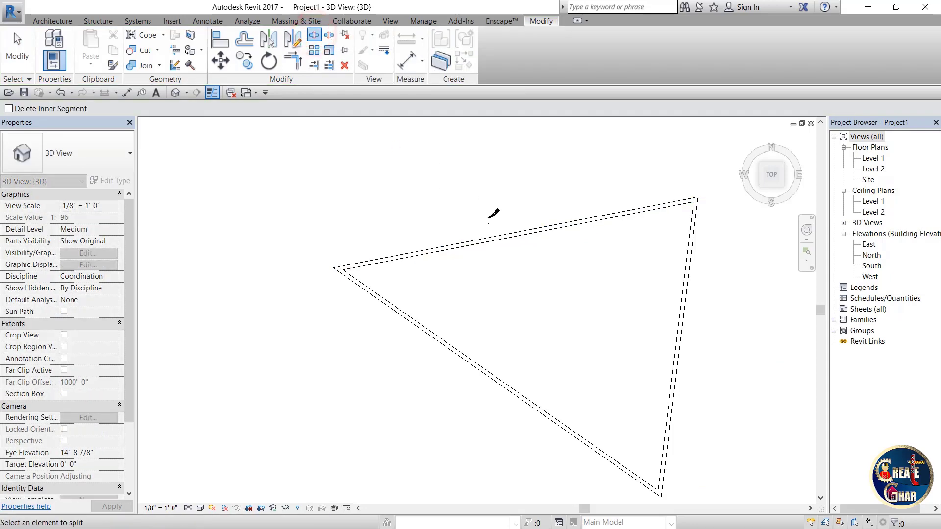
pyautogui.scroll(1, 521, 223)
pyautogui.scroll(2, 522, 224)
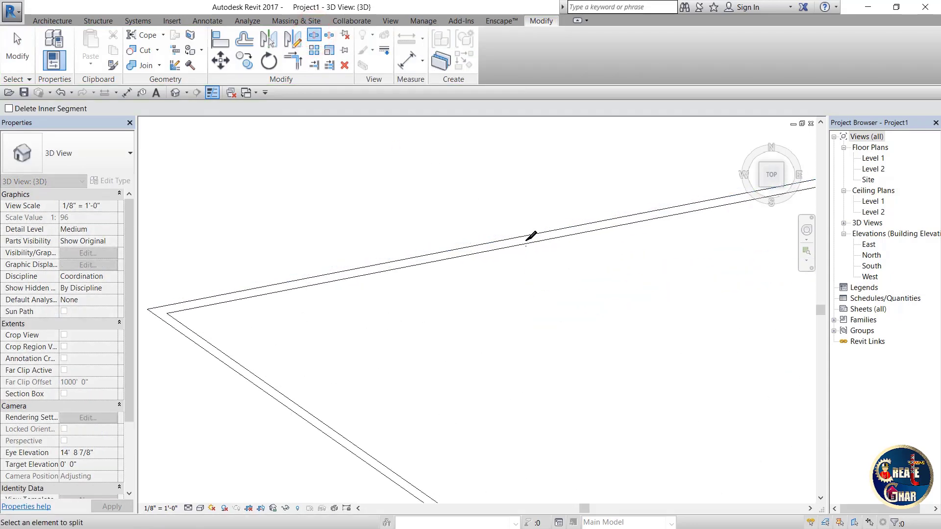
pyautogui.scroll(1, 528, 236)
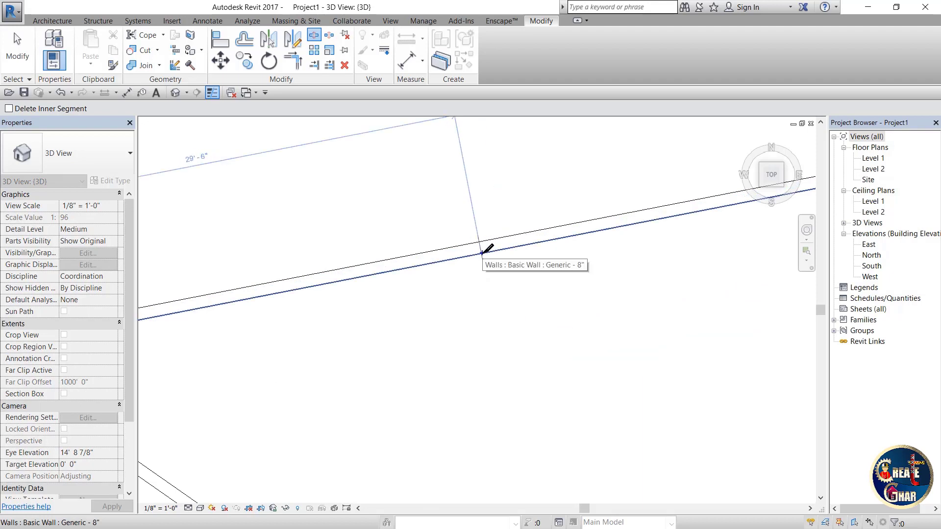
pyautogui.moveTo(486, 198)
pyautogui.mouseDown()
pyautogui.moveTo(445, 284)
pyautogui.moveTo(451, 207)
pyautogui.mouseUp()
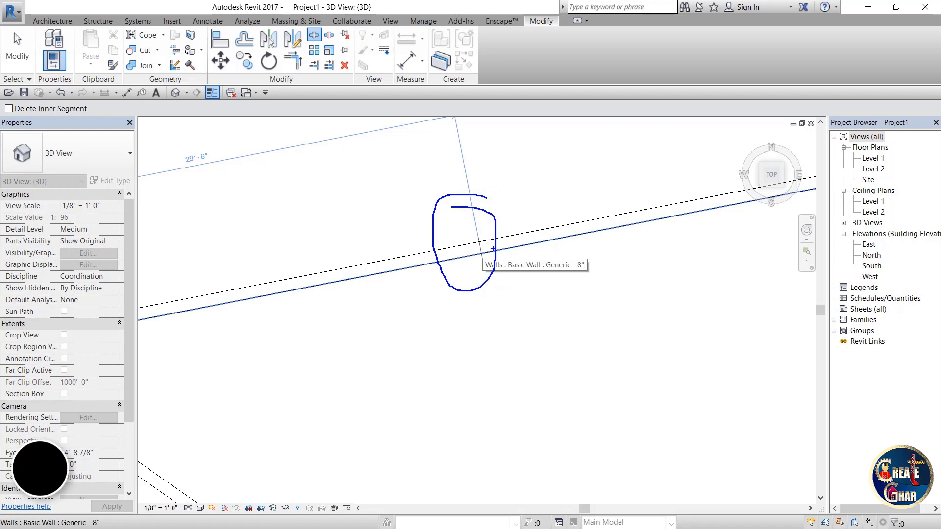
pyautogui.press('Escape')
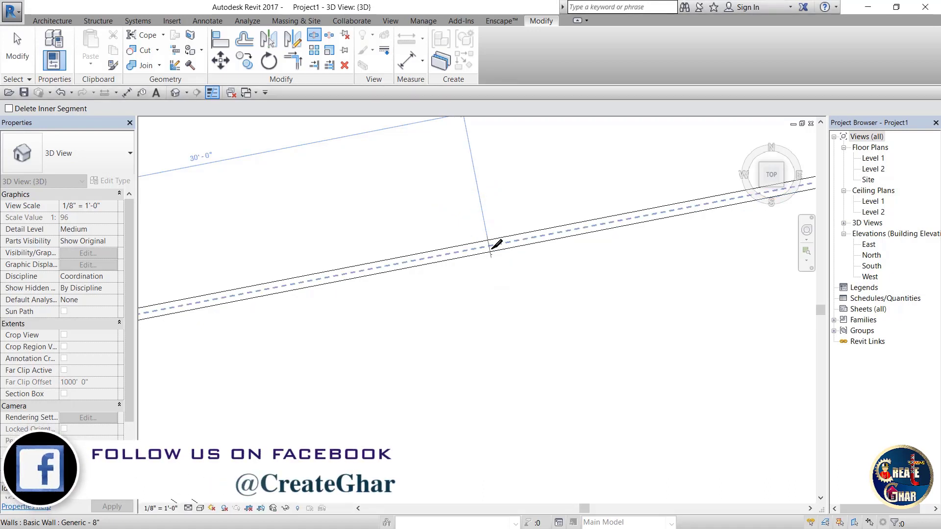
pyautogui.scroll(-2, 490, 249)
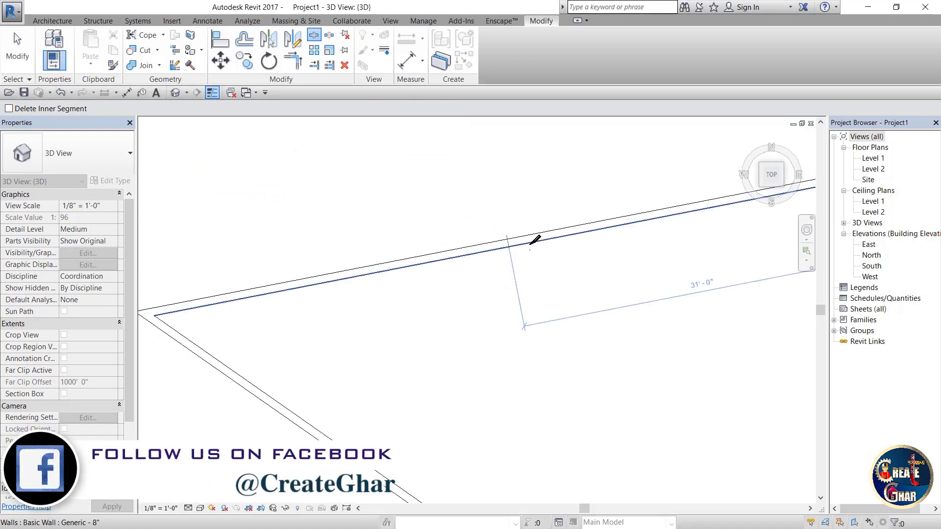
pyautogui.scroll(-2, 505, 244)
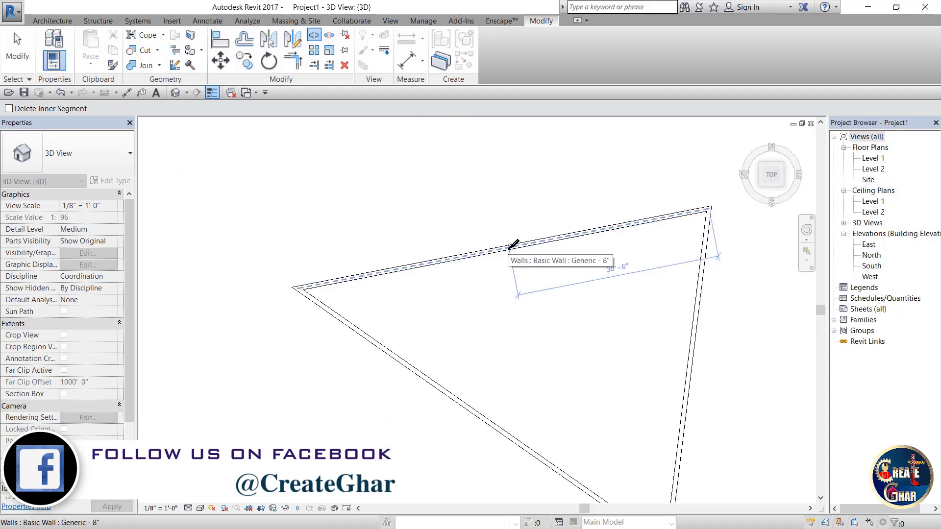
pyautogui.scroll(3, 512, 245)
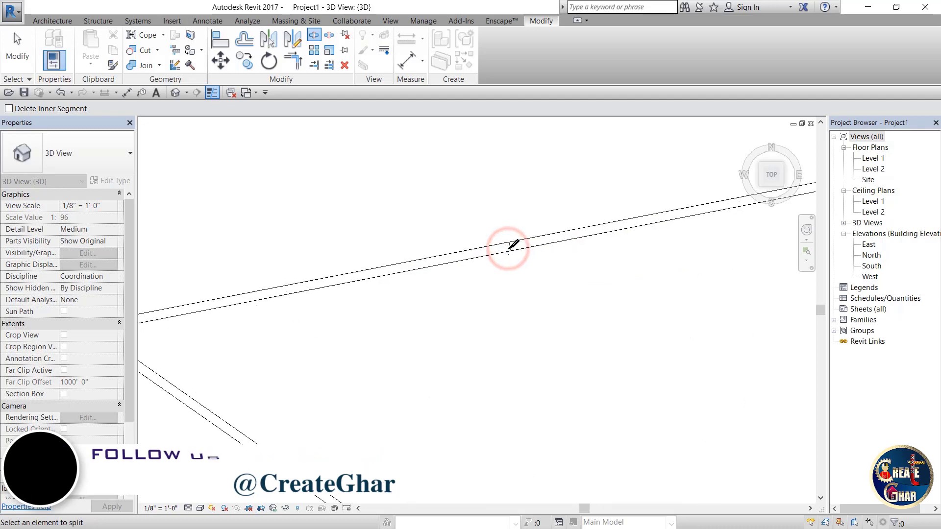
pyautogui.hotkey('ctrl', '1')
pyautogui.click(513, 252)
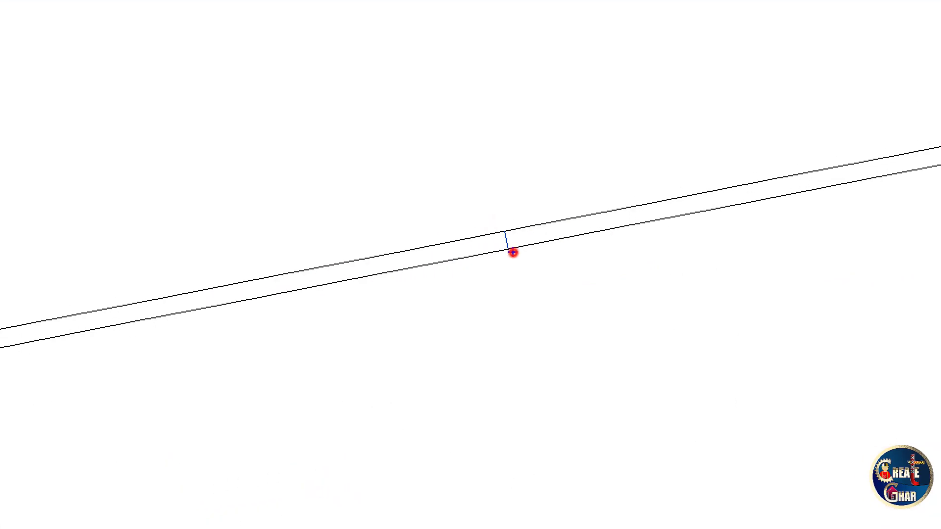
pyautogui.moveTo(506, 223)
pyautogui.mouseDown()
pyautogui.moveTo(510, 196)
pyautogui.moveTo(460, 278)
pyautogui.moveTo(403, 177)
pyautogui.mouseUp()
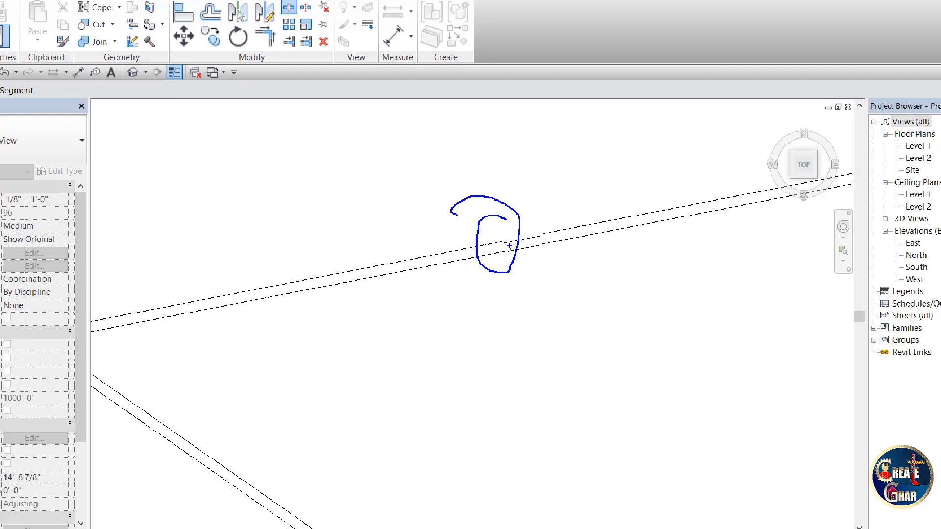
pyautogui.press('Escape')
# - Select the right and left parts of the split upper wall one after the other to examine them as separate walls
pyautogui.click(572, 239)
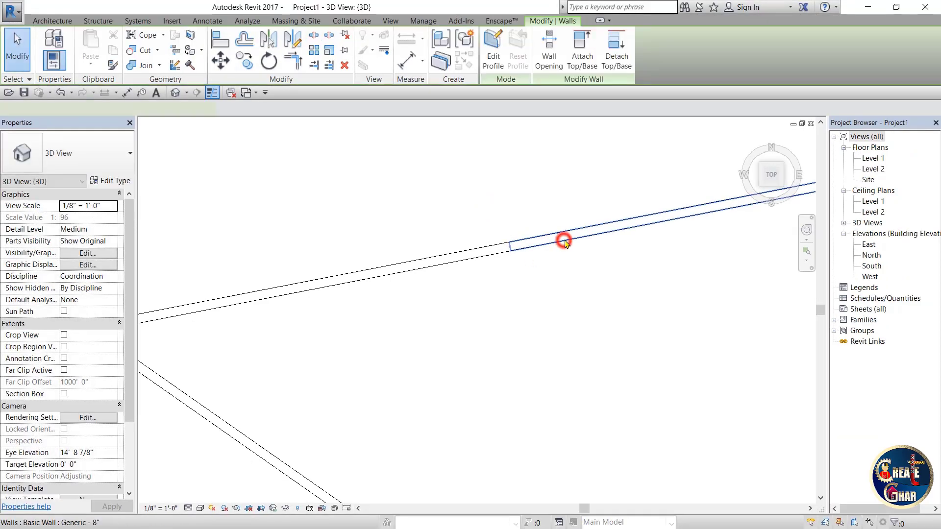
pyautogui.scroll(-2, 546, 279)
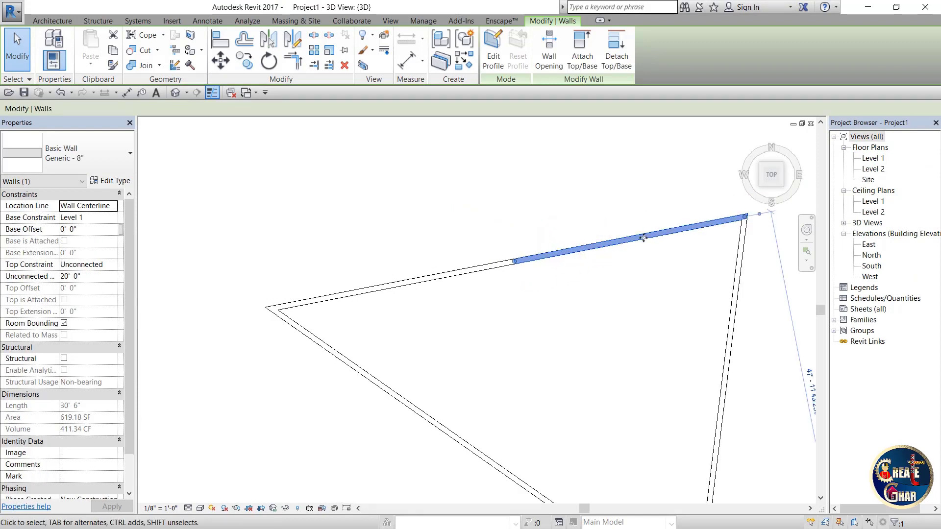
pyautogui.click(431, 278)
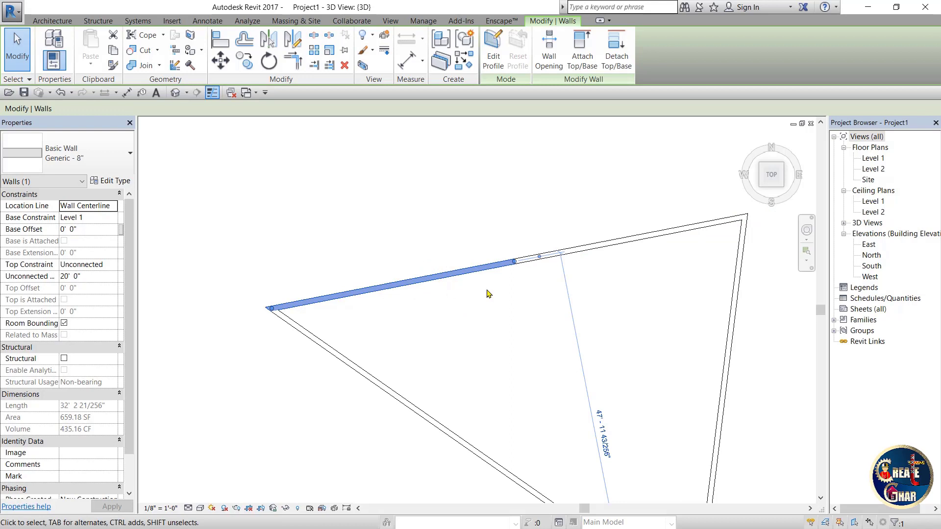
pyautogui.click(621, 294)
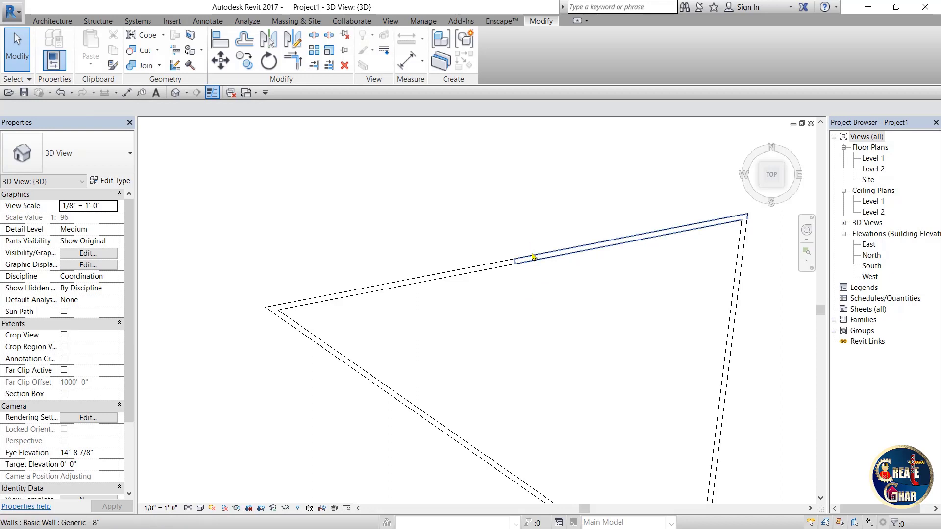
# - Split the lower sloping wall near its middle using Split with Gap and a joint gap of 0' 1"
pyautogui.scroll(-4, 376, 267)
pyautogui.scroll(3, 431, 372)
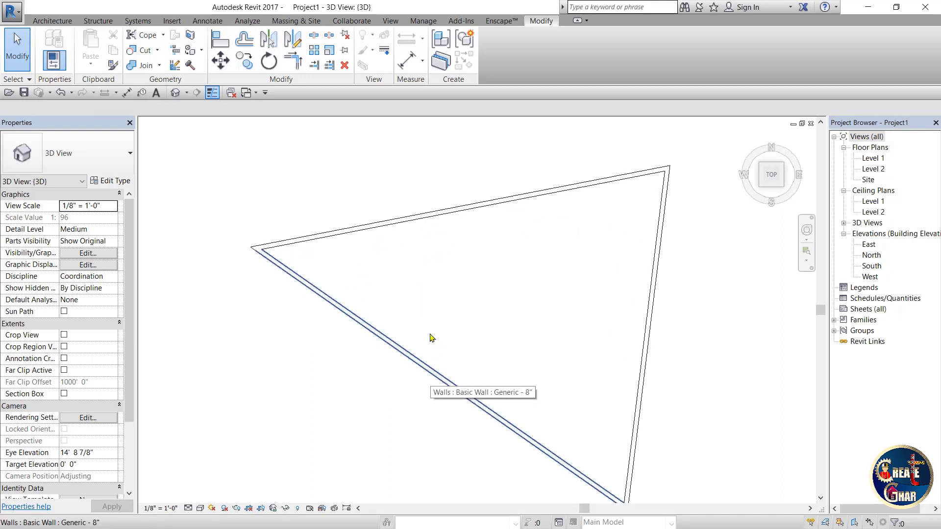
pyautogui.click(314, 35)
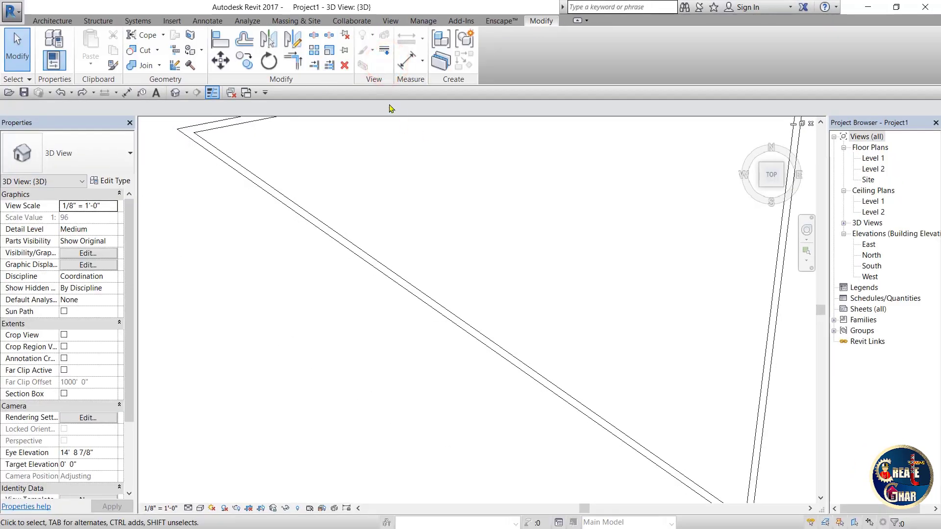
pyautogui.click(329, 35)
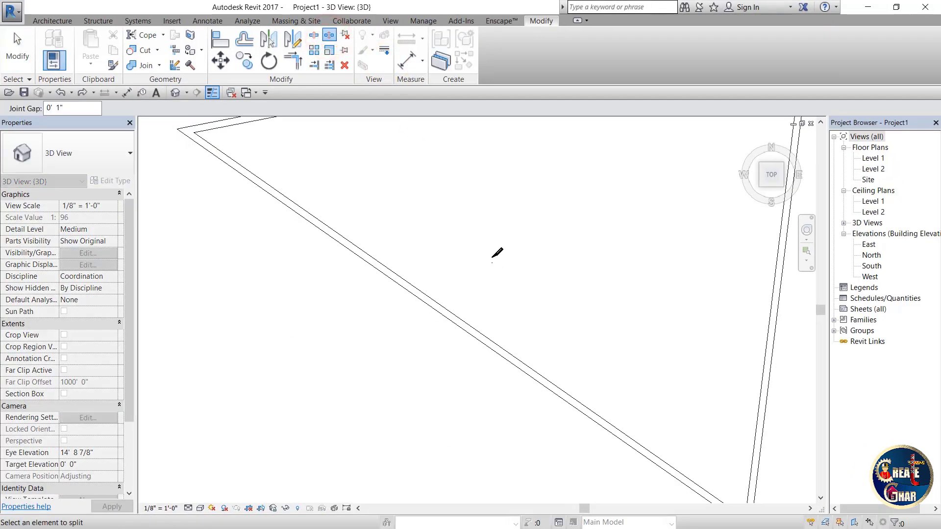
pyautogui.scroll(-2, 497, 253)
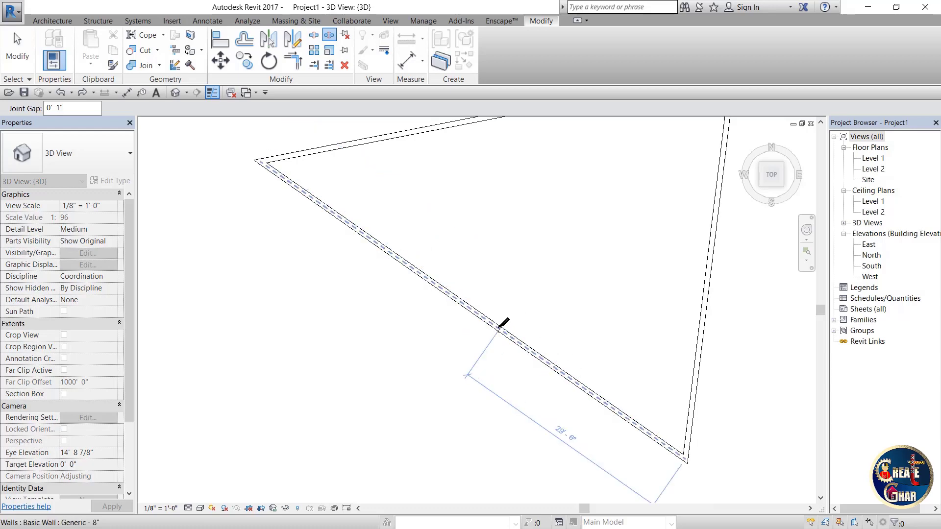
pyautogui.scroll(2, 500, 326)
pyautogui.click(497, 325)
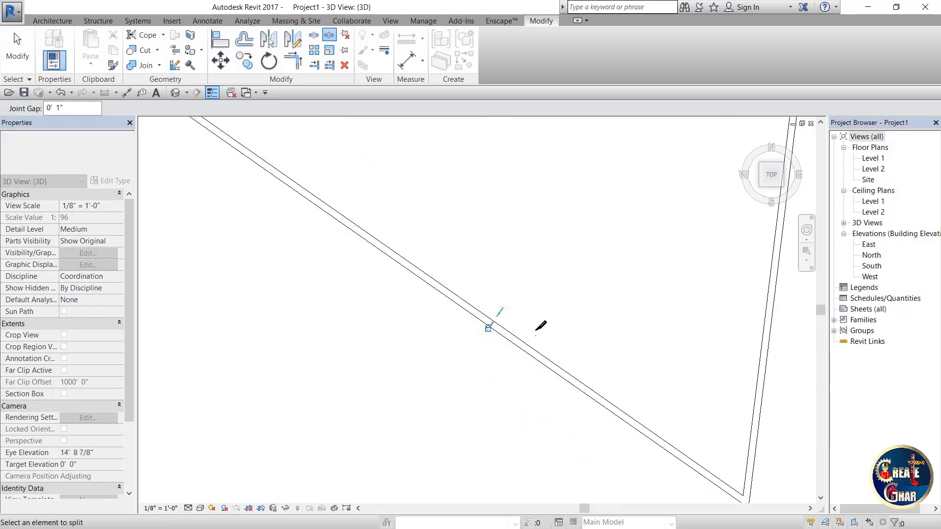
pyautogui.press('Escape')
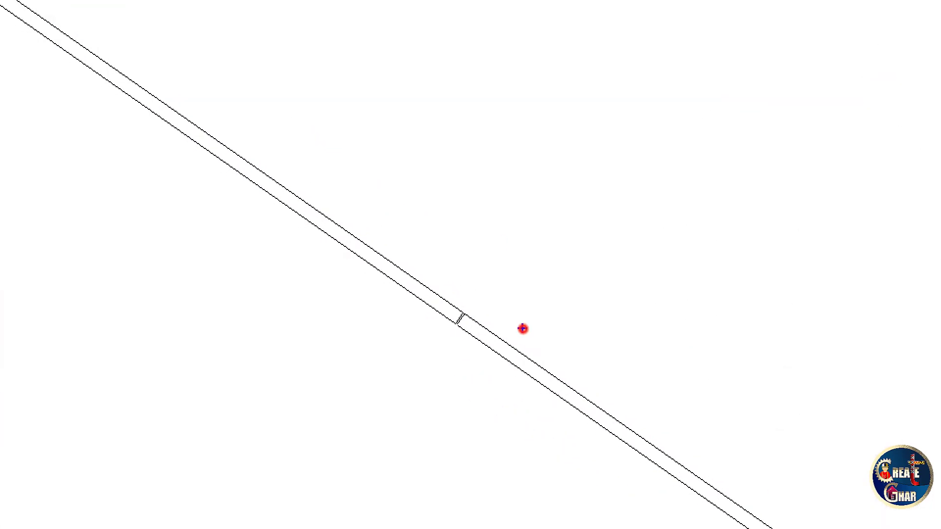
pyautogui.moveTo(324, 215); pyautogui.dragTo(401, 22)
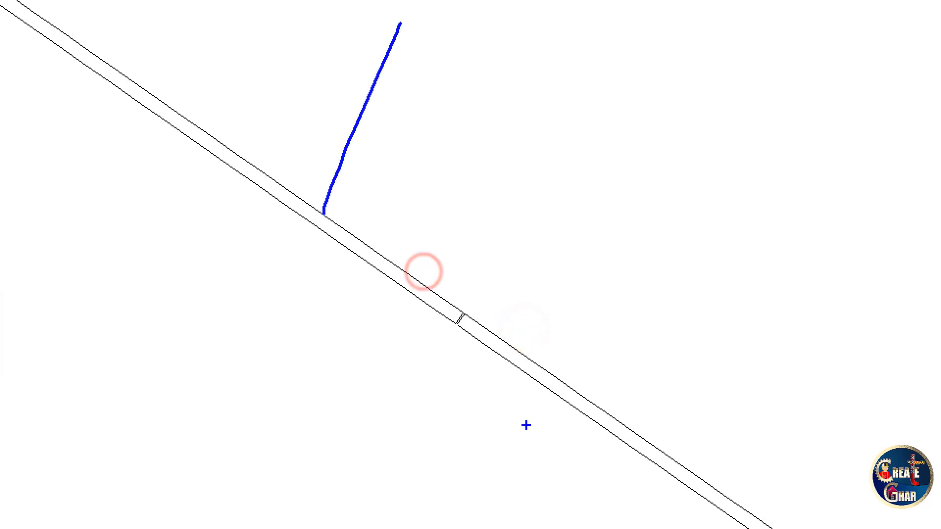
pyautogui.moveTo(612, 385); pyautogui.dragTo(855, 313)
pyautogui.moveTo(500, 272)
pyautogui.mouseDown()
pyautogui.moveTo(421, 265)
pyautogui.moveTo(623, 378)
pyautogui.moveTo(411, 255)
pyautogui.mouseUp()
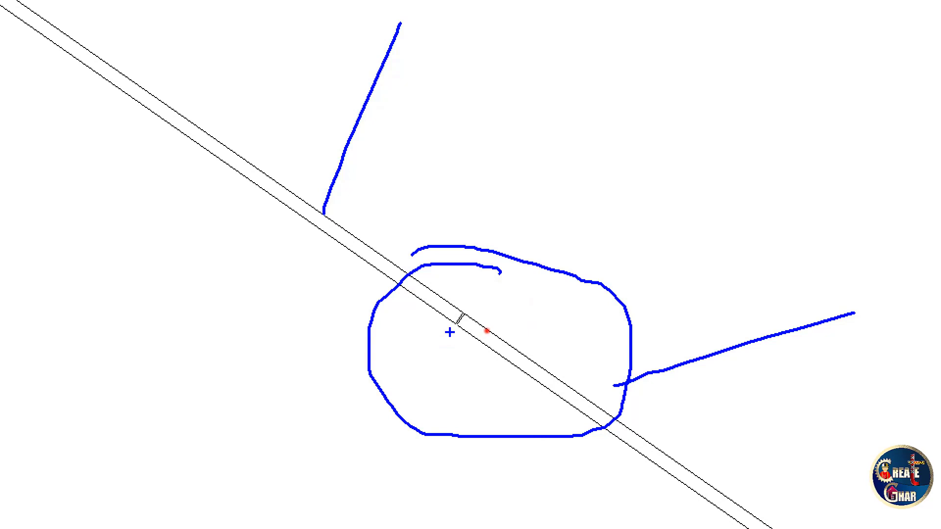
pyautogui.moveTo(449, 332); pyautogui.dragTo(390, 434)
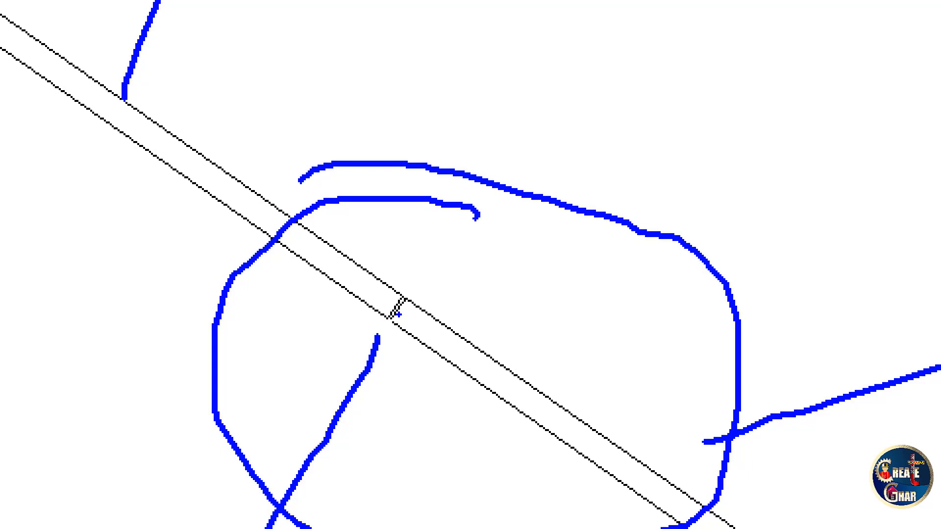
pyautogui.press('Escape')
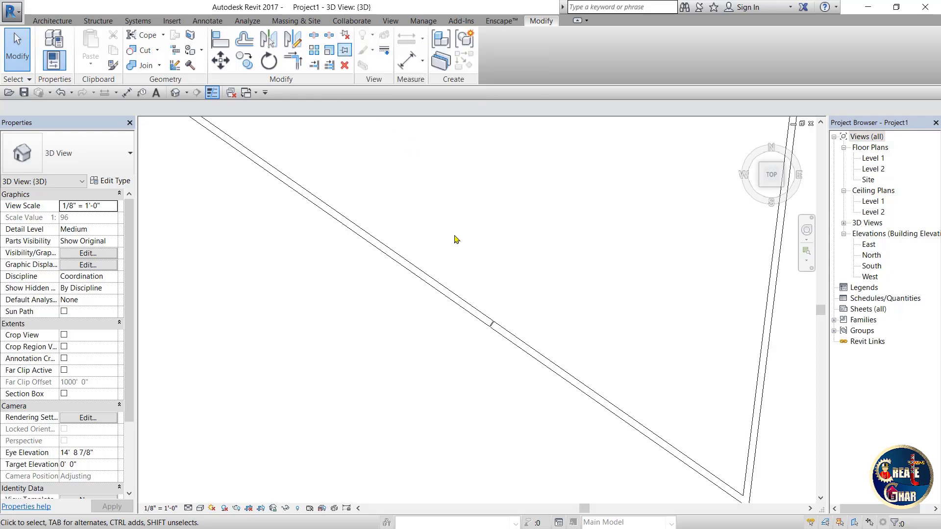
# - Select the wall parts on both sides of the gap in the lower sloping wall to examine them individually
pyautogui.moveTo(508, 322); pyautogui.dragTo(540, 322, button='middle')
pyautogui.click(556, 344)
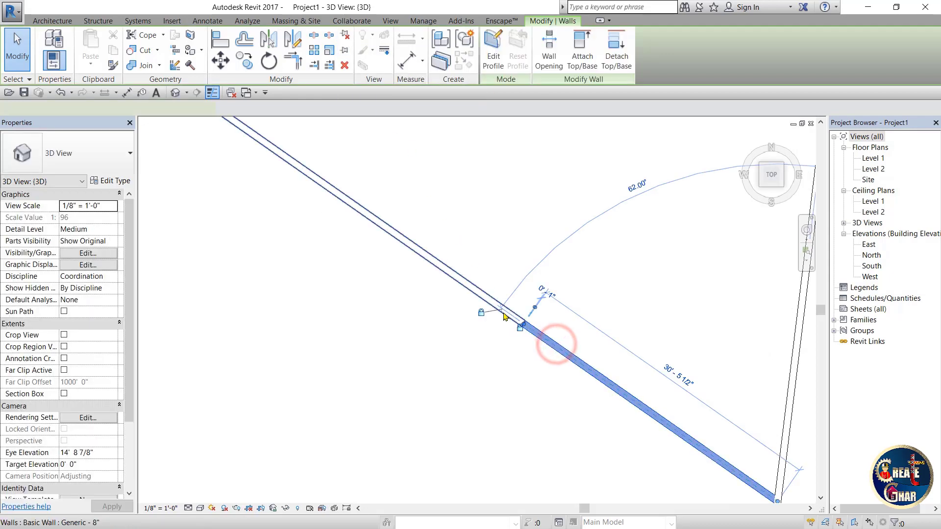
pyautogui.press('Escape')
pyautogui.click(500, 309)
pyautogui.press('Escape')
pyautogui.scroll(-5, 559, 319)
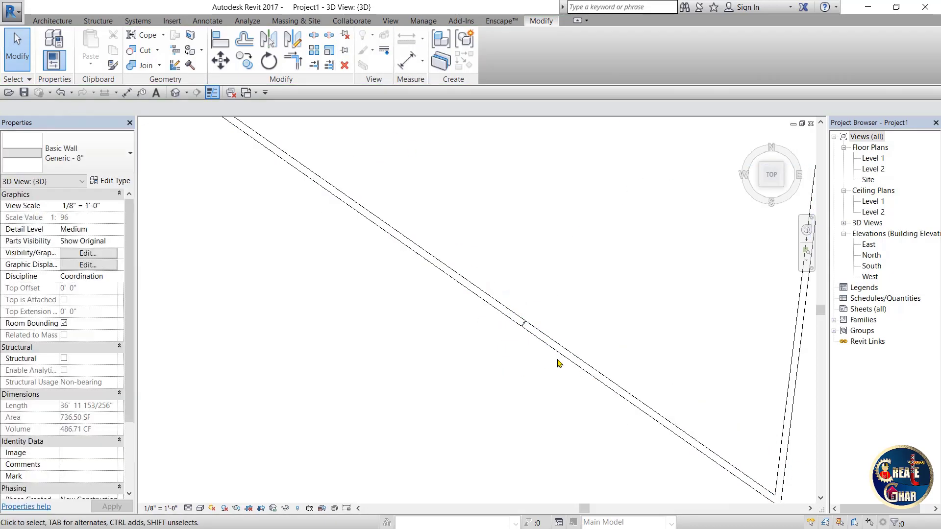
pyautogui.hotkey('ctrl', '1')
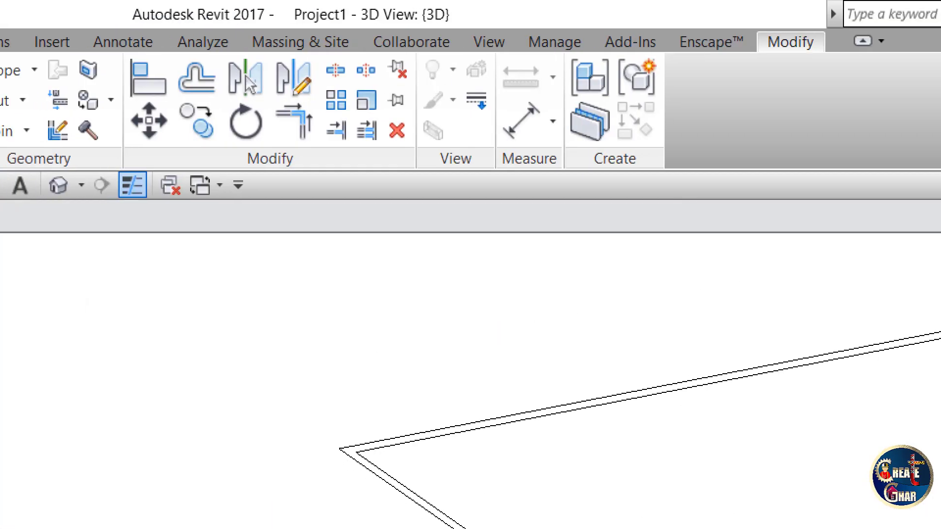
pyautogui.click(288, 4)
pyautogui.moveTo(314, 43); pyautogui.dragTo(309, 123)
pyautogui.press('Escape')
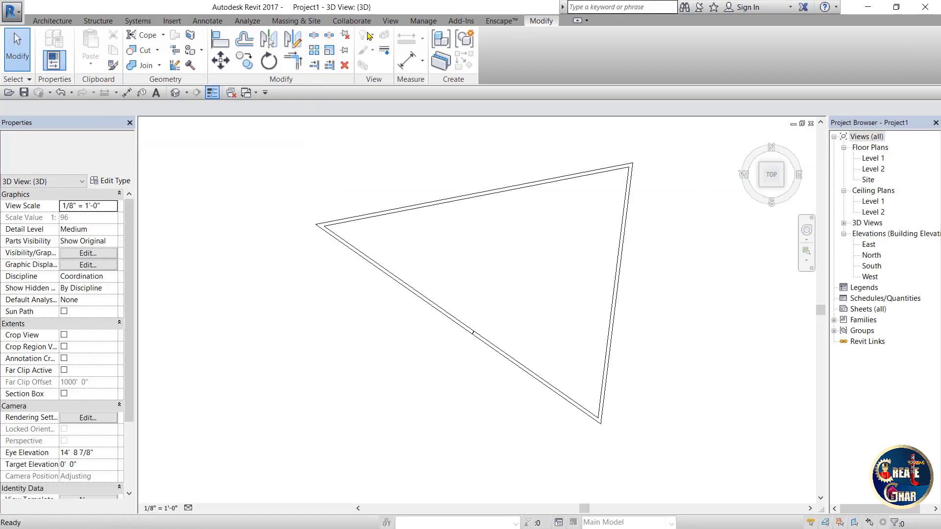
# - Delete all walls of the triangular enclosure
pyautogui.moveTo(646, 144); pyautogui.dragTo(363, 354)
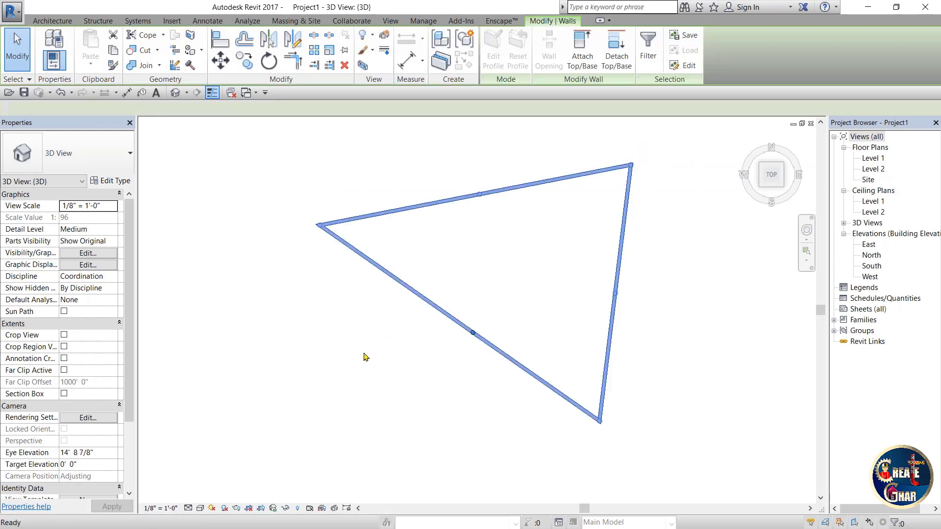
pyautogui.press('Delete')
# - Draw a rectangular enclosure of Generic - 8" walls with short sides about 26' 6" long
pyautogui.press('w')
pyautogui.press('a')
pyautogui.click(296, 259)
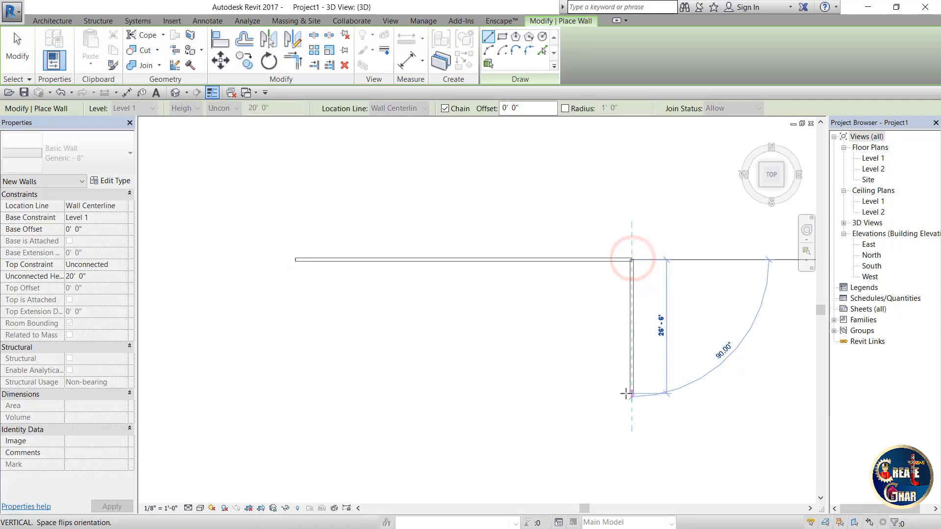
pyautogui.click(631, 393)
pyautogui.click(296, 402)
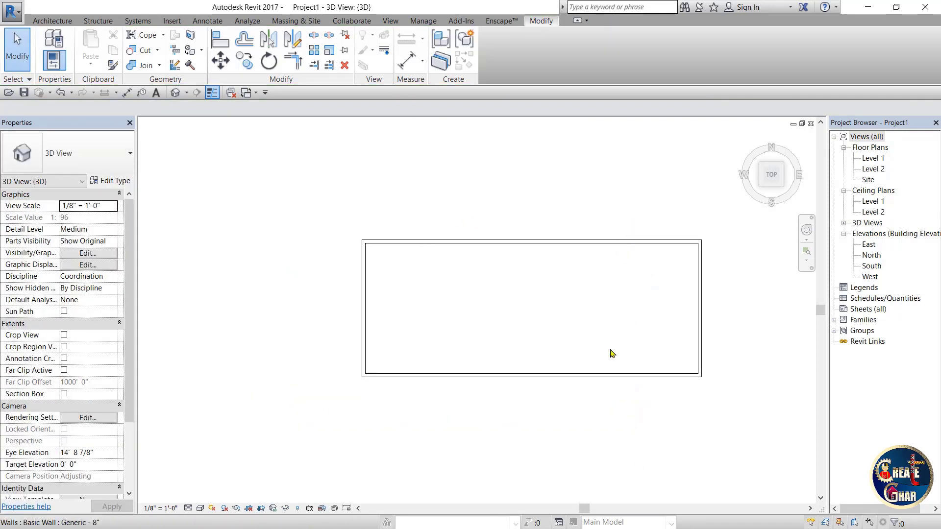
# - Draw a cross wall close to the enclosure's left end, joining the upper and lower long walls
pyautogui.click(382, 243)
pyautogui.click(383, 374)
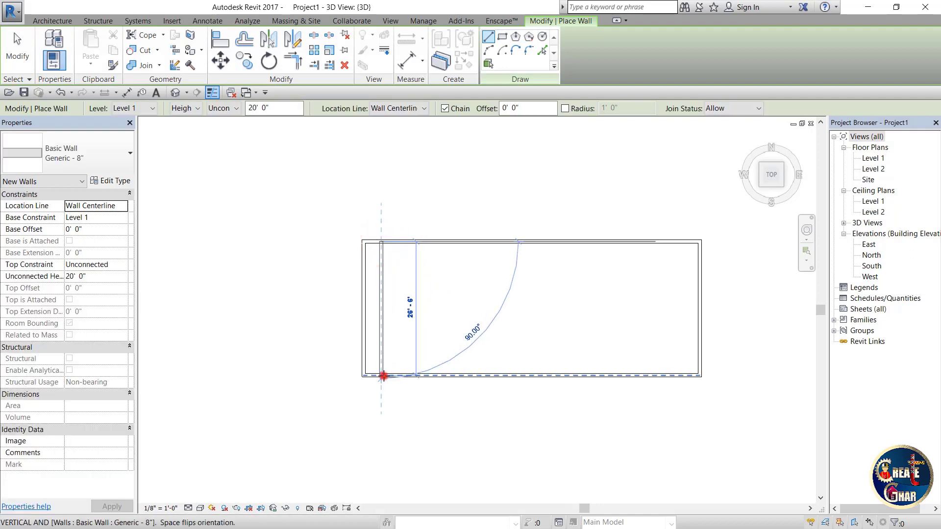
pyautogui.press('Escape')
pyautogui.press('Escape')
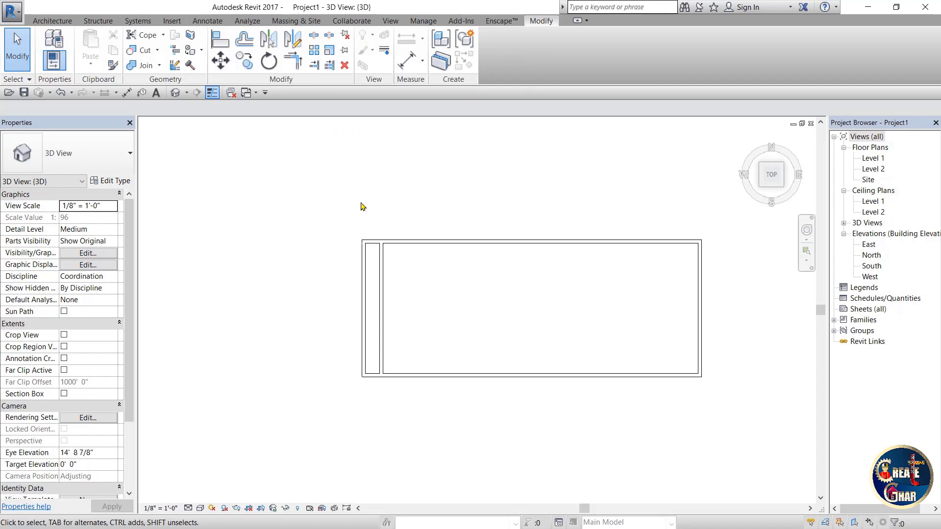
# - Start an Array with the cross wall near the enclosure's left end as its element
pyautogui.click(314, 50)
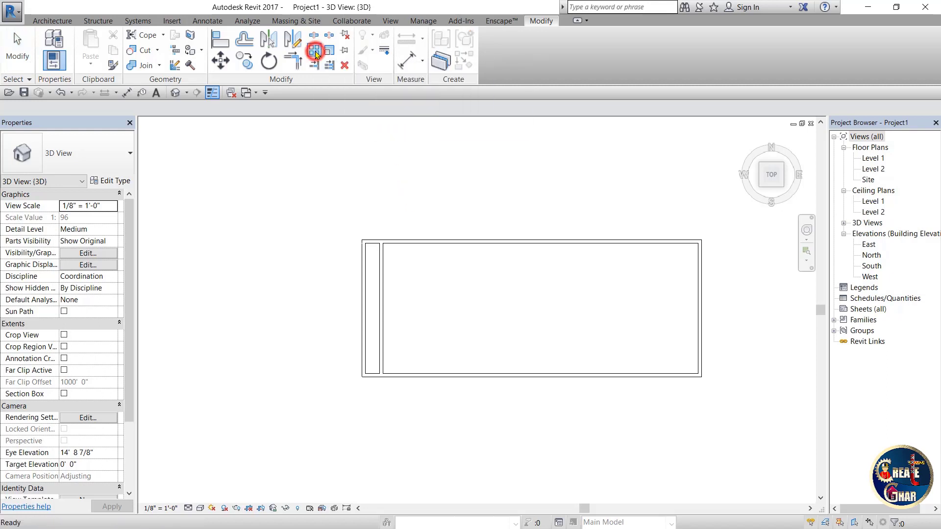
pyautogui.click(384, 298)
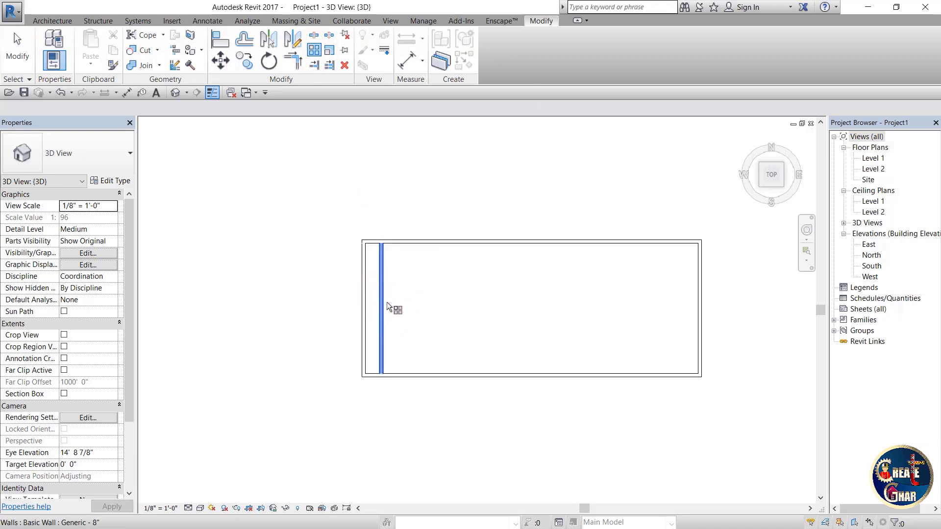
pyautogui.press('Return')
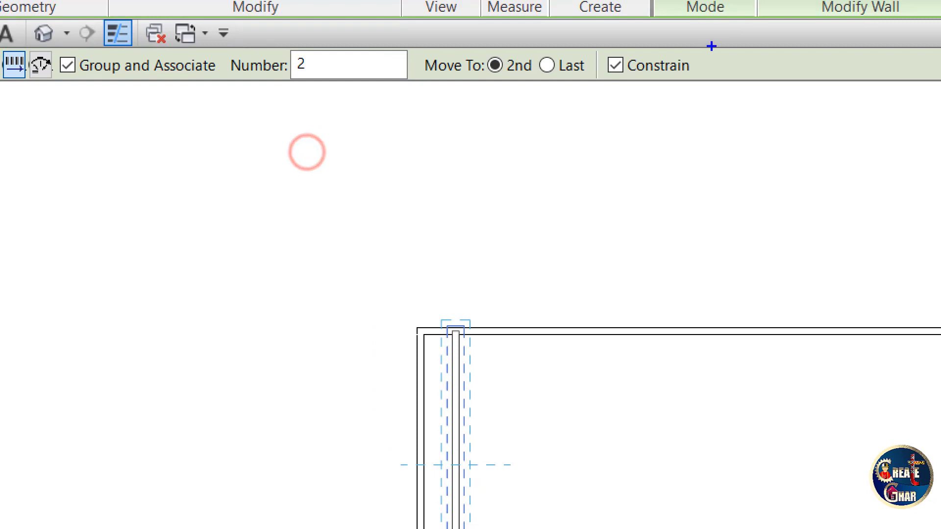
pyautogui.click(66, 83)
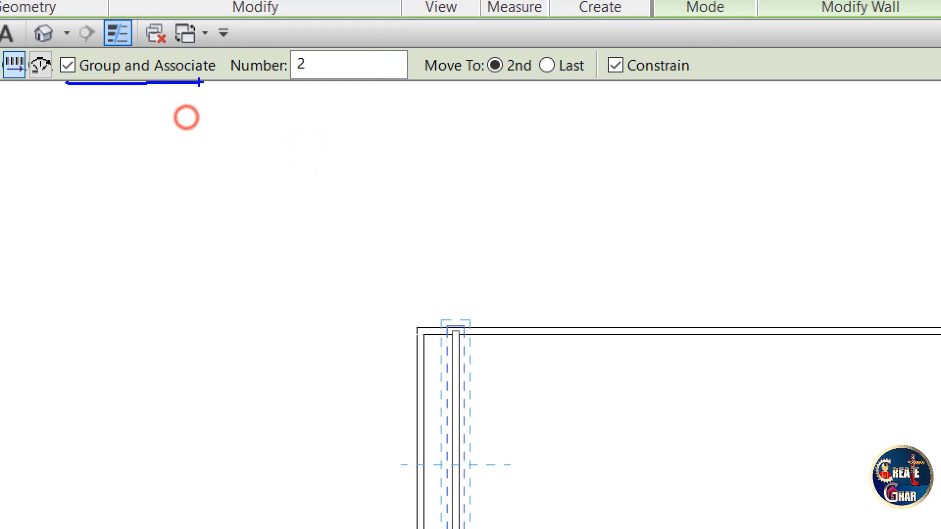
pyautogui.click(269, 89)
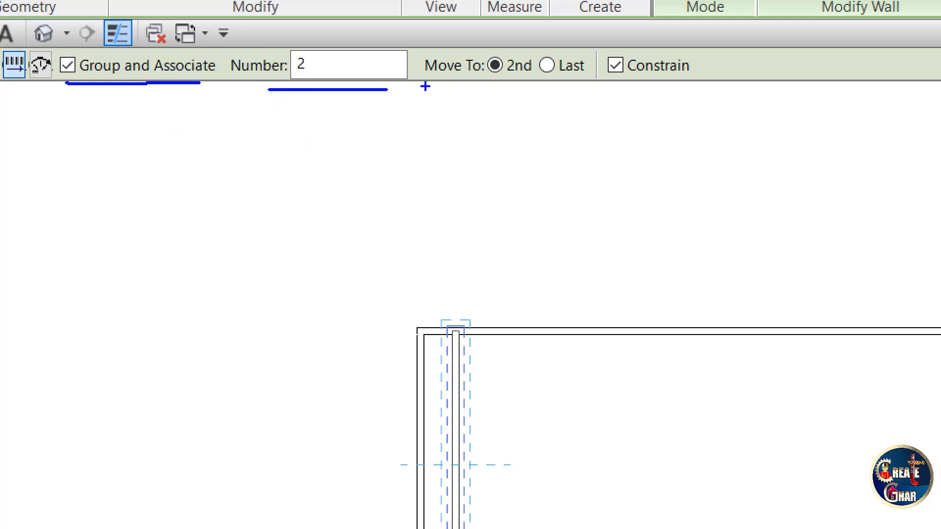
pyautogui.moveTo(426, 87); pyautogui.dragTo(763, 85)
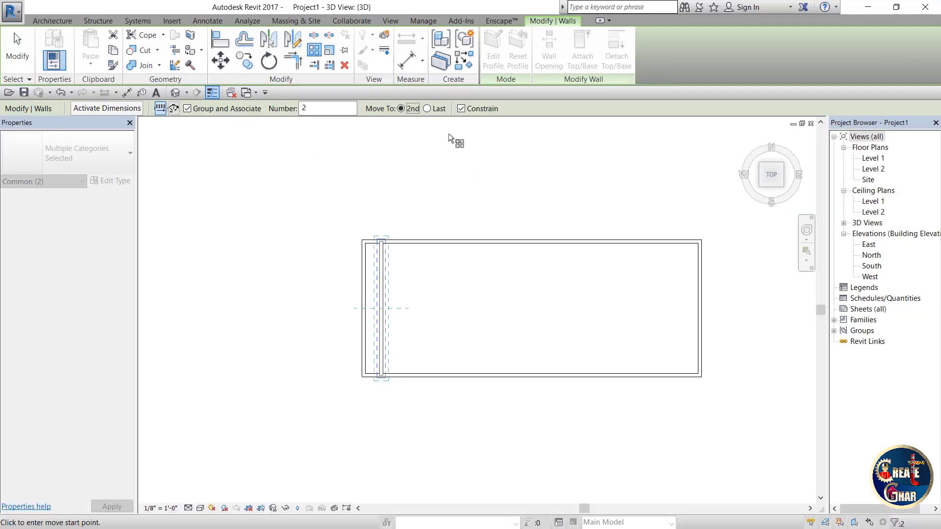
# - Set the array to move to Last and place the end copy from the cross wall's lower endpoint to the right end wall
pyautogui.click(434, 109)
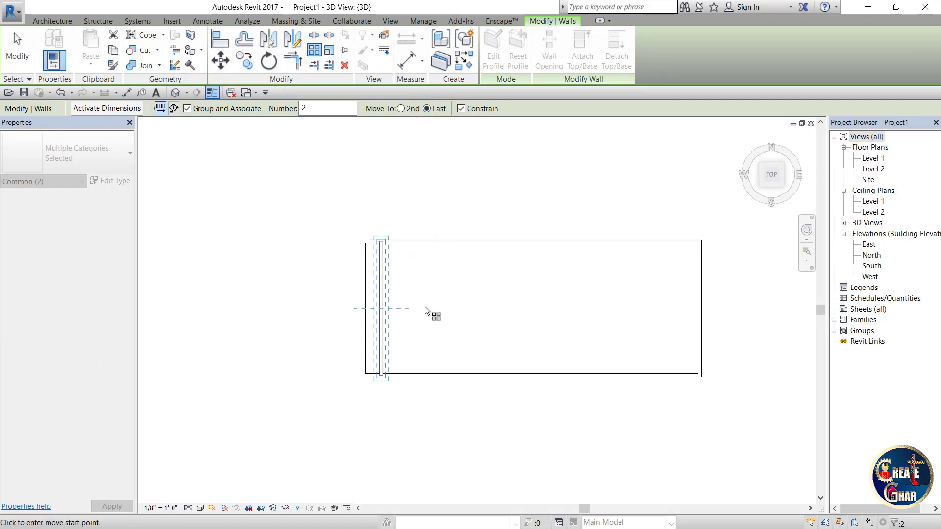
pyautogui.scroll(5, 384, 388)
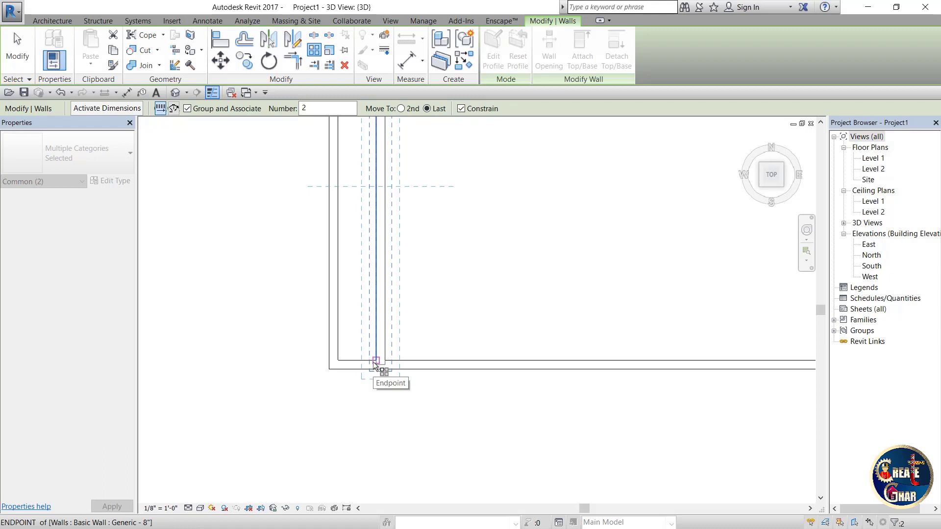
pyautogui.scroll(2, 375, 365)
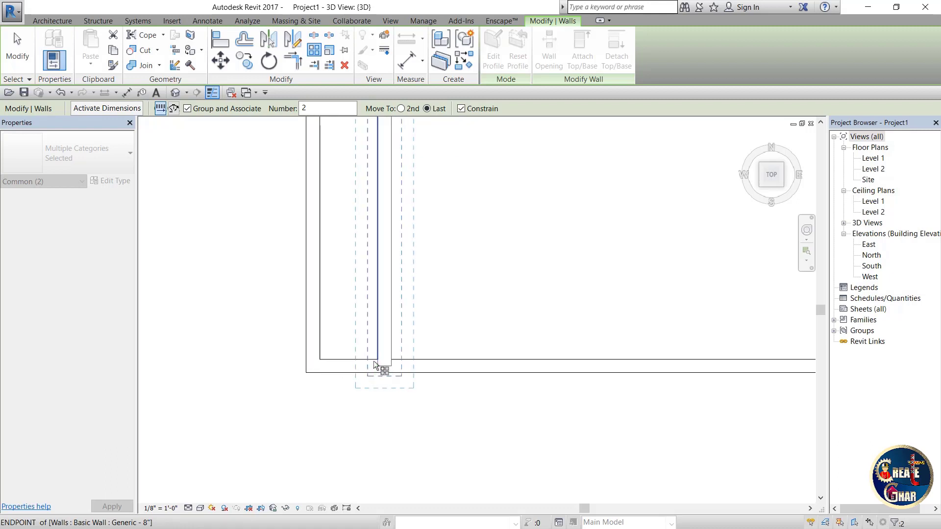
pyautogui.click(377, 362)
pyautogui.scroll(-4, 376, 361)
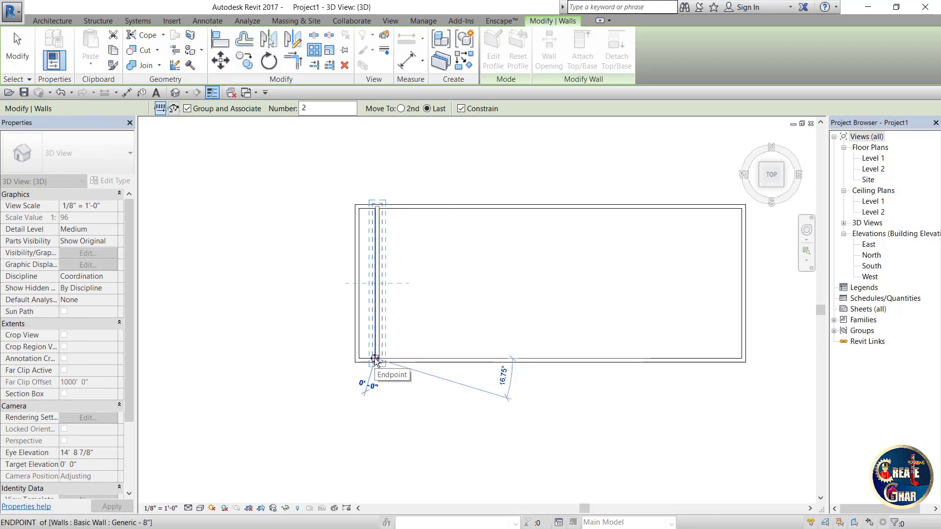
pyautogui.scroll(2, 738, 365)
pyautogui.click(741, 356)
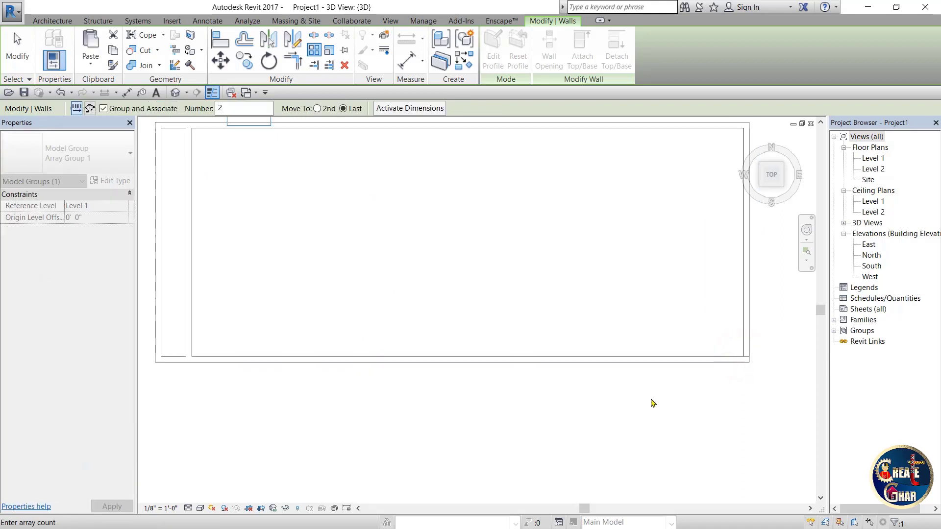
# - Set the cross wall array's count to 6
pyautogui.scroll(-3, 650, 400)
pyautogui.scroll(2, 362, 171)
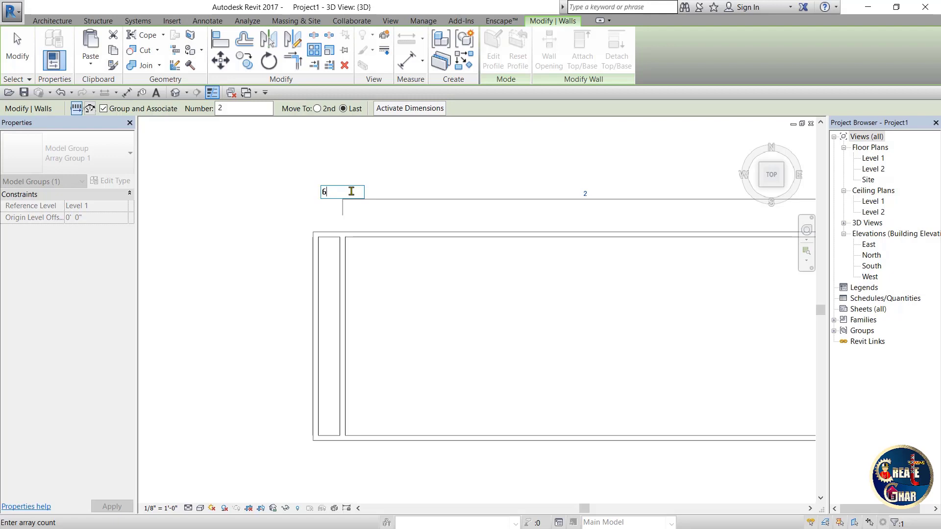
pyautogui.press('Return')
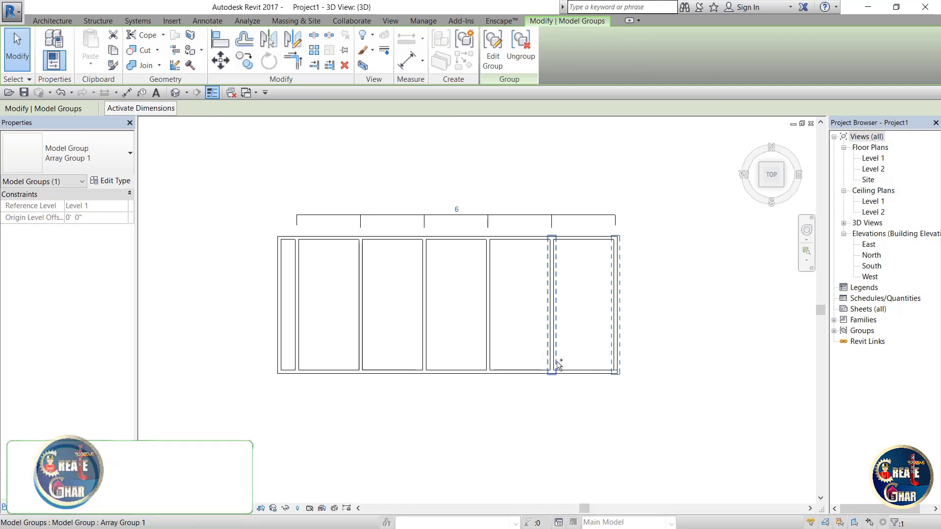
pyautogui.click(294, 273)
pyautogui.moveTo(364, 278); pyautogui.dragTo(365, 278)
pyautogui.moveTo(431, 283)
pyautogui.mouseDown()
pyautogui.moveTo(408, 319)
pyautogui.moveTo(427, 303)
pyautogui.mouseUp()
pyautogui.moveTo(498, 300); pyautogui.dragTo(509, 325)
pyautogui.moveTo(565, 282)
pyautogui.mouseDown()
pyautogui.moveTo(543, 315)
pyautogui.moveTo(557, 279)
pyautogui.mouseUp()
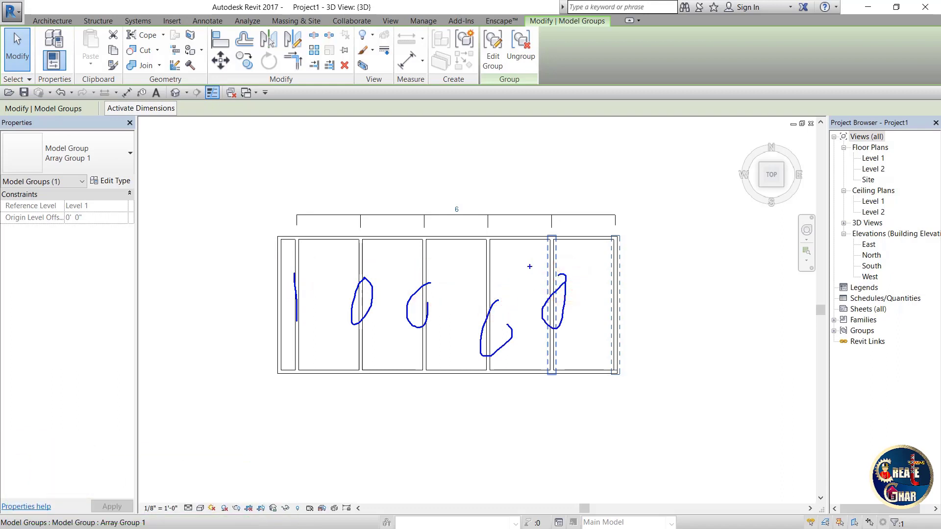
pyautogui.press('Escape')
pyautogui.press('Escape')
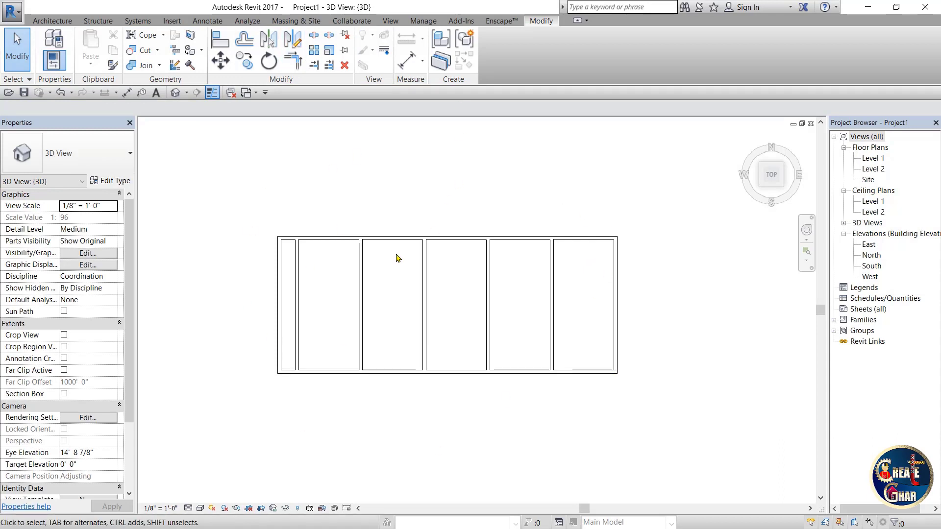
# - Delete the whole rectangular enclosure together with its arrayed cross walls
pyautogui.scroll(-2, 492, 285)
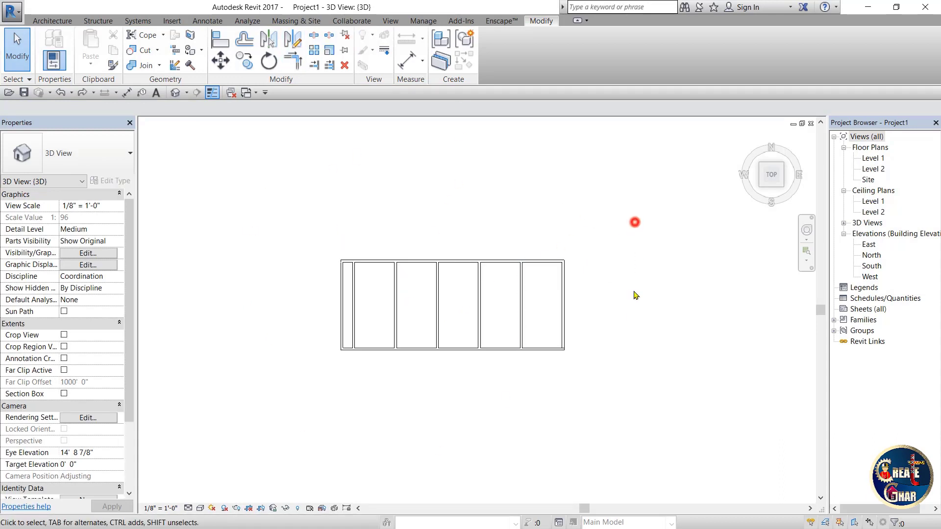
pyautogui.moveTo(634, 223); pyautogui.dragTo(314, 389)
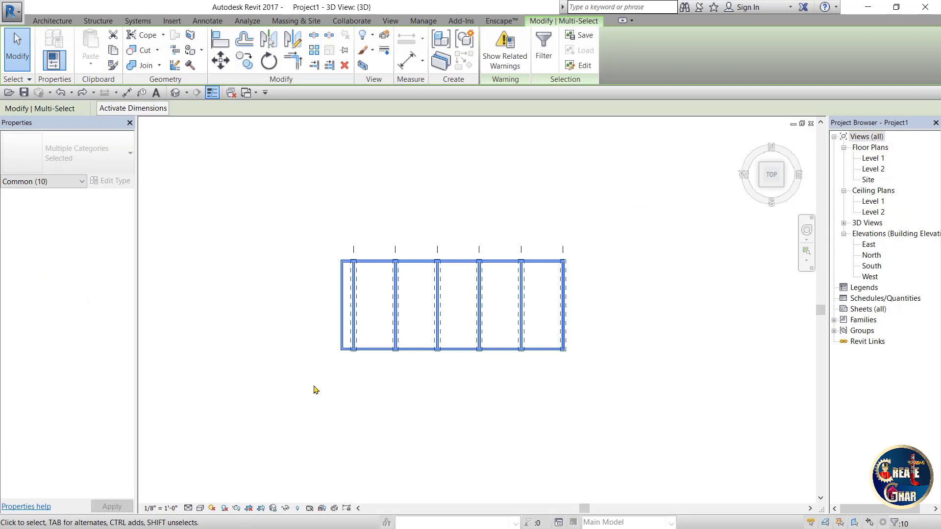
pyautogui.press('Delete')
# - Draw a single short vertical wall in the empty 3D view
pyautogui.press('w')
pyautogui.press('a')
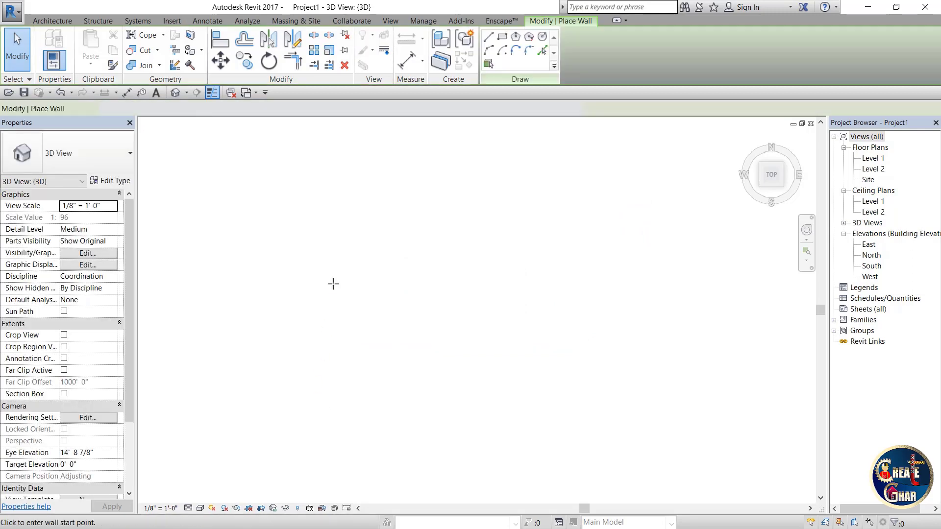
pyautogui.click(333, 283)
pyautogui.click(335, 332)
pyautogui.press('Escape')
pyautogui.press('Escape')
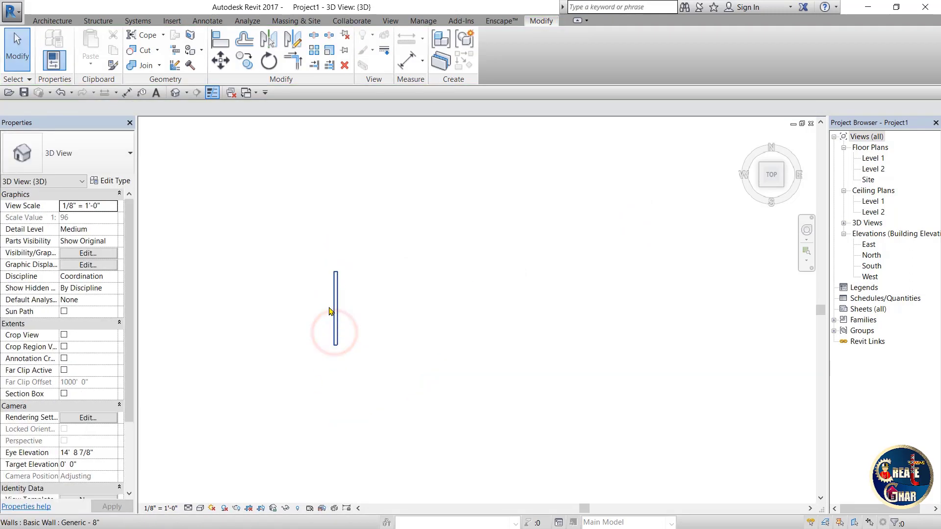
# - Array the short wall horizontally to the right as 10 items, with the Last copy about 37' away
pyautogui.click(336, 293)
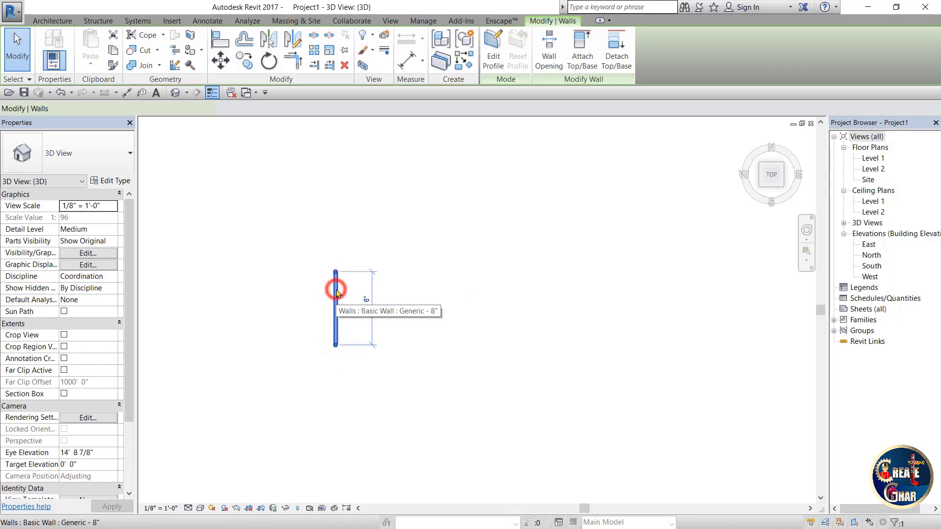
pyautogui.click(314, 49)
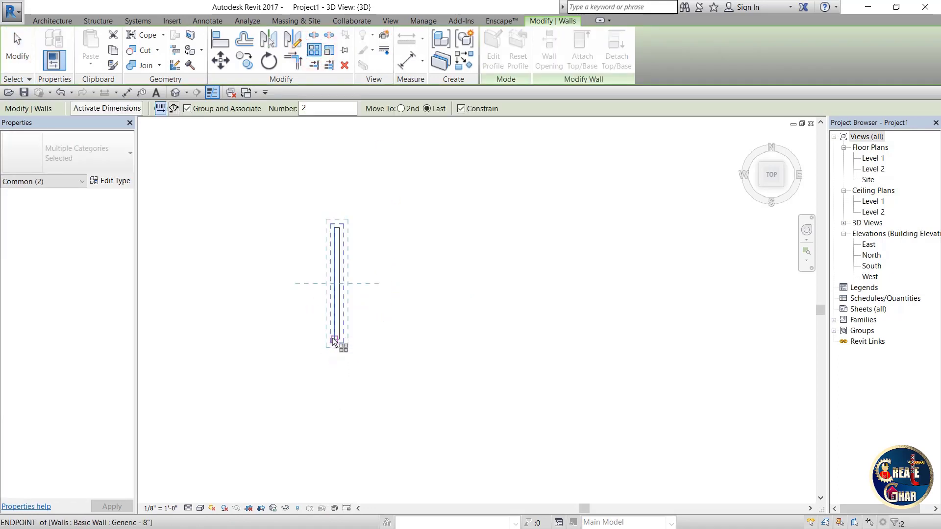
pyautogui.click(336, 340)
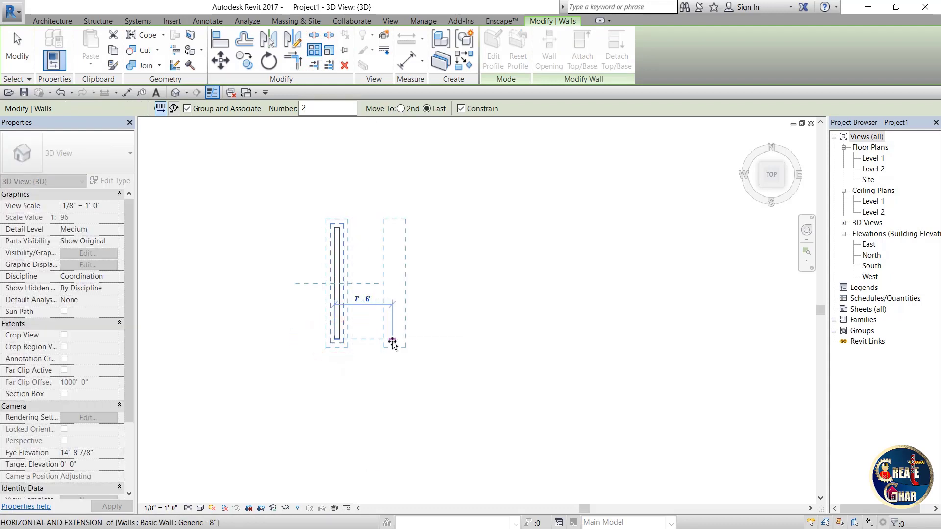
pyautogui.scroll(-2, 393, 345)
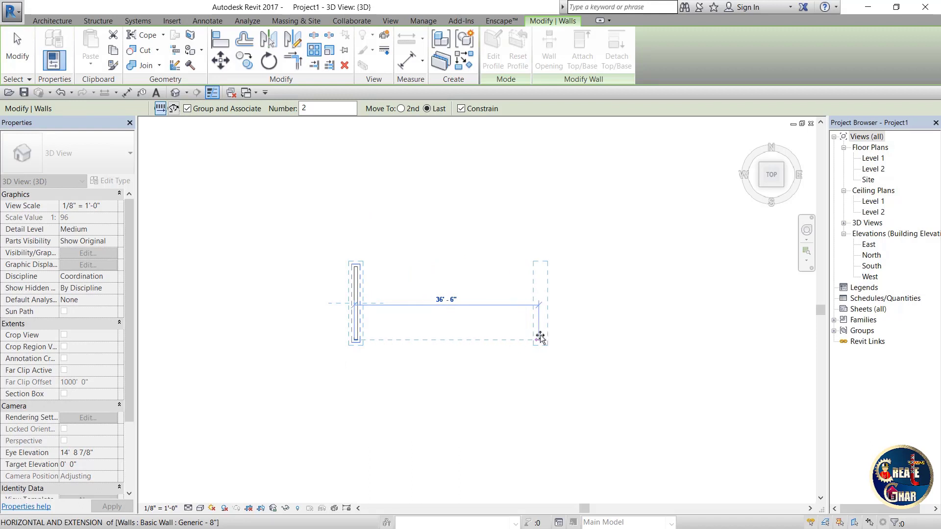
pyautogui.click(540, 338)
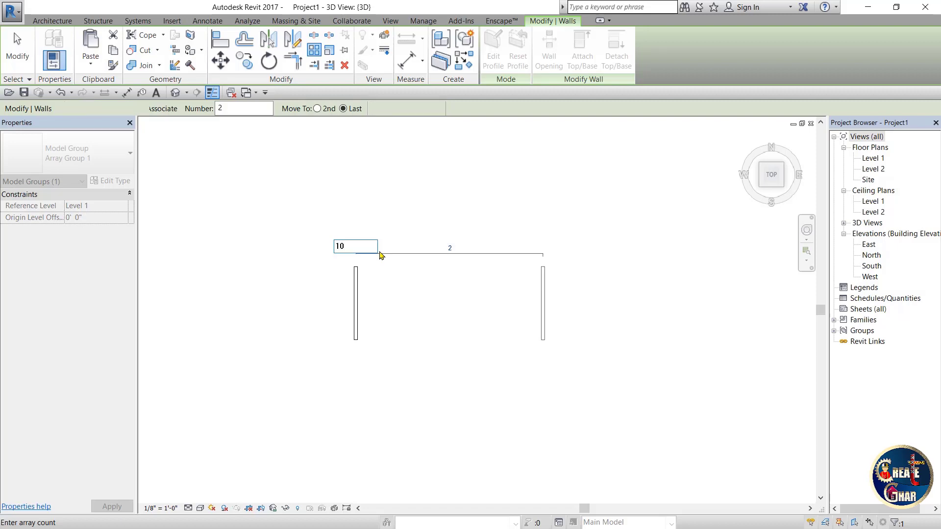
pyautogui.press('Return')
pyautogui.click(595, 276)
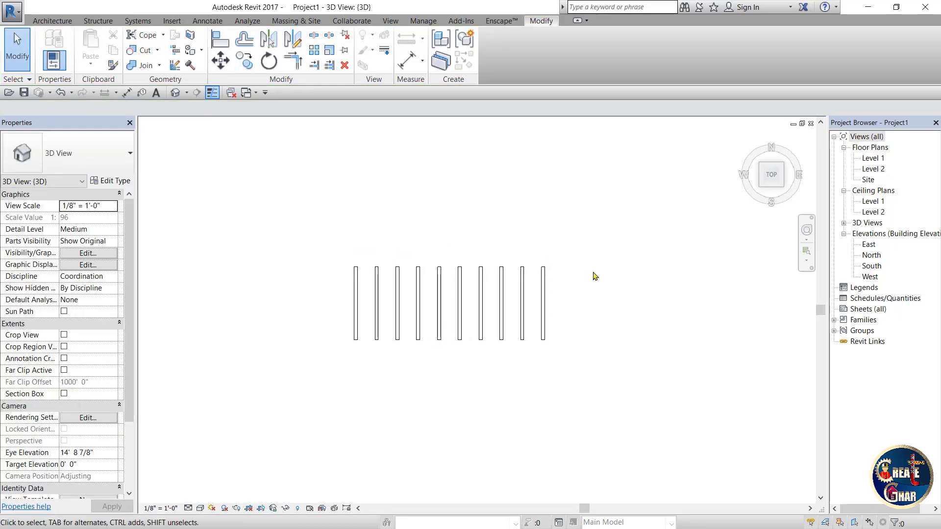
pyautogui.click(361, 321)
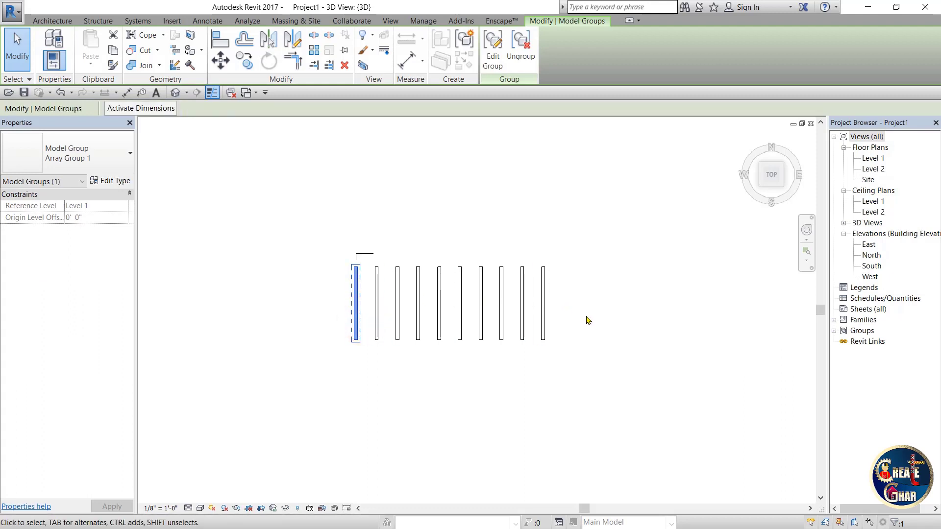
pyautogui.moveTo(588, 274)
pyautogui.mouseDown()
pyautogui.moveTo(274, 294)
pyautogui.moveTo(543, 223)
pyautogui.mouseUp()
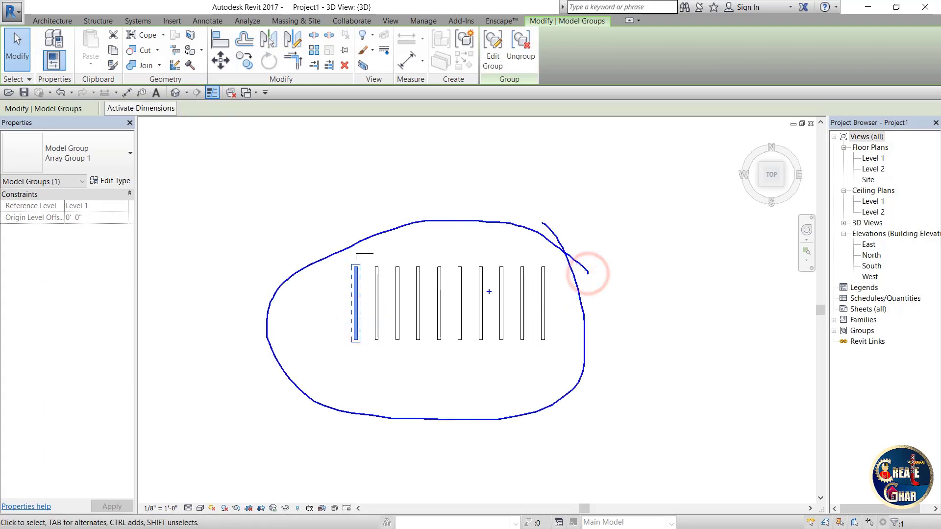
pyautogui.moveTo(415, 296)
pyautogui.mouseDown()
pyautogui.moveTo(432, 254)
pyautogui.moveTo(504, 361)
pyautogui.mouseUp()
pyautogui.moveTo(445, 365)
pyautogui.mouseDown()
pyautogui.moveTo(498, 361)
pyautogui.moveTo(637, 211)
pyautogui.moveTo(728, 169)
pyautogui.moveTo(714, 349)
pyautogui.mouseUp()
pyautogui.moveTo(752, 301); pyautogui.dragTo(466, 518)
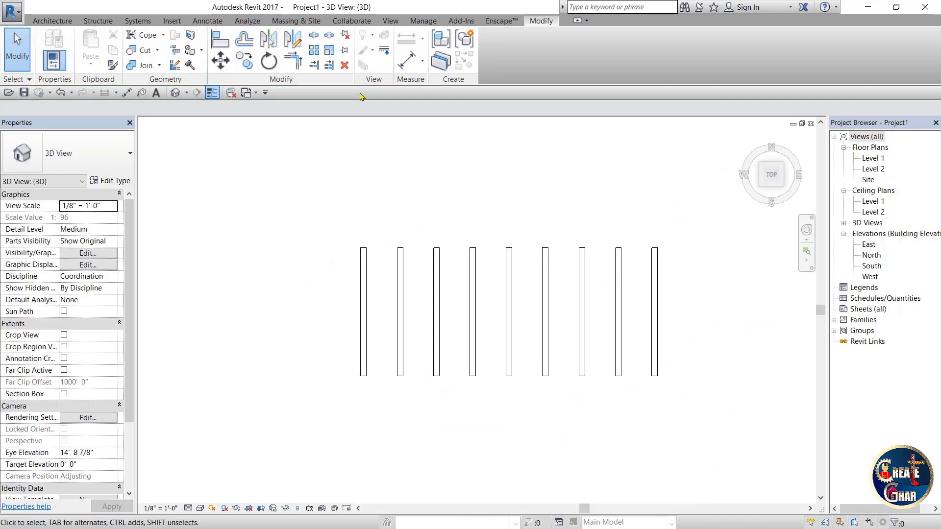
pyautogui.hotkey('ctrl', '1')
pyautogui.click(326, 2)
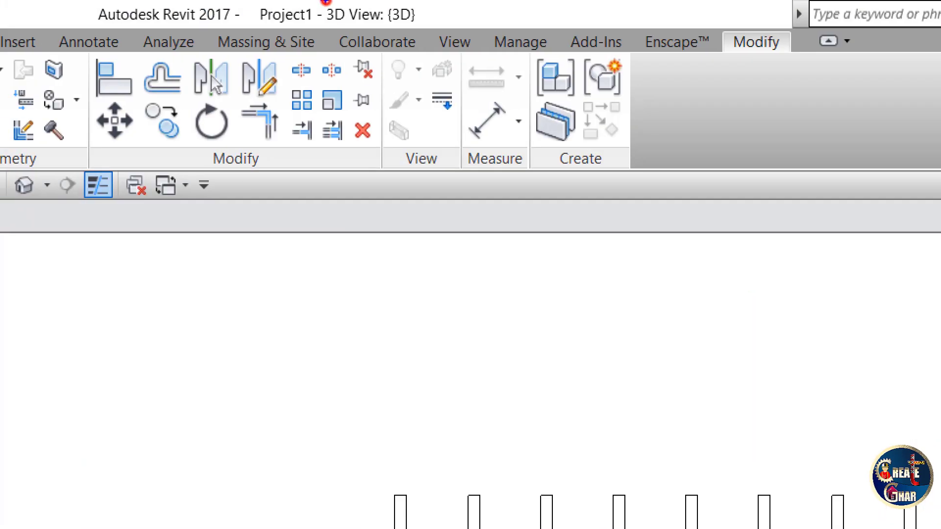
pyautogui.moveTo(353, 44); pyautogui.dragTo(343, 45)
pyautogui.moveTo(361, 90); pyautogui.dragTo(376, 91)
pyautogui.moveTo(361, 50)
pyautogui.mouseDown()
pyautogui.moveTo(354, 55)
pyautogui.moveTo(377, 32)
pyautogui.mouseUp()
pyautogui.press('Escape')
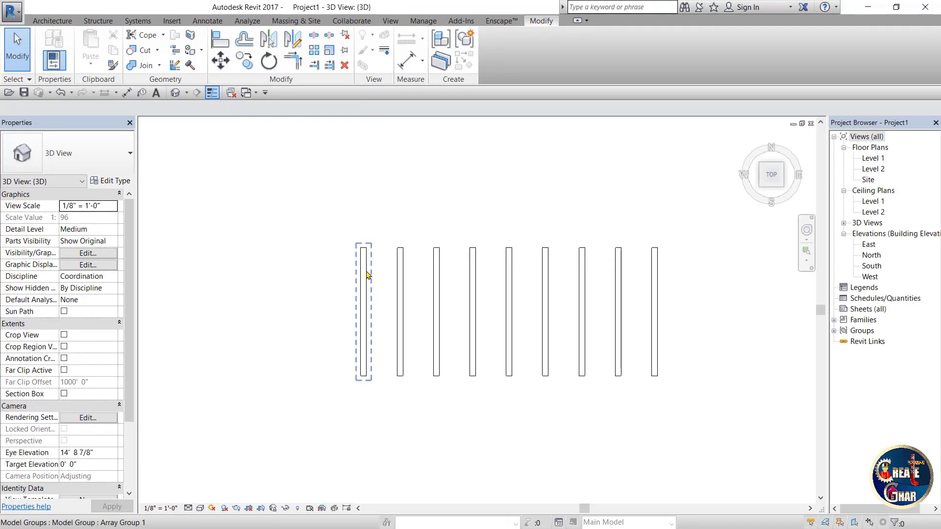
# - Pin the leftmost wall of the array in place
pyautogui.click(344, 50)
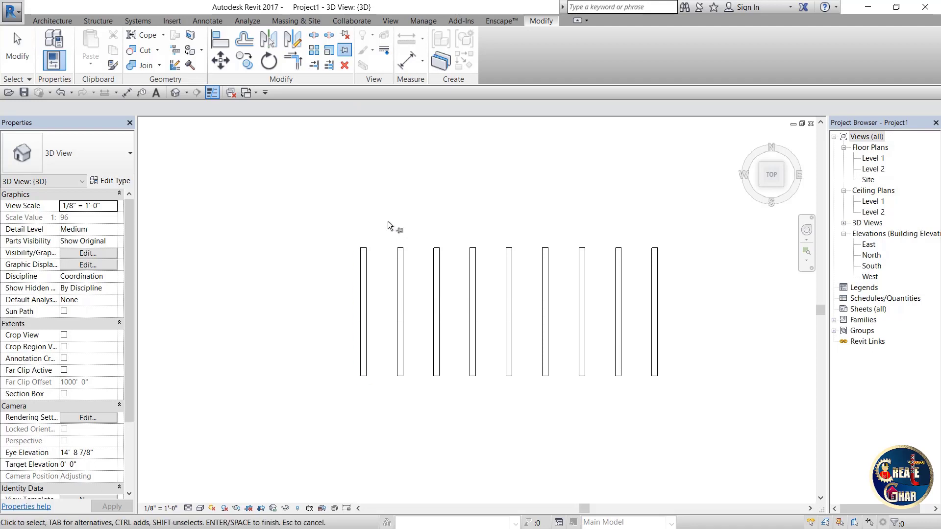
pyautogui.click(360, 276)
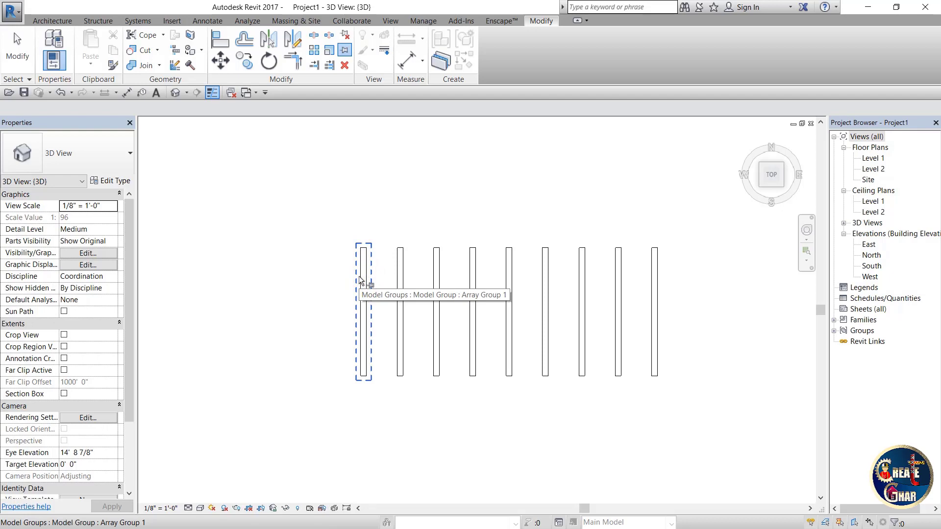
pyautogui.click(361, 280)
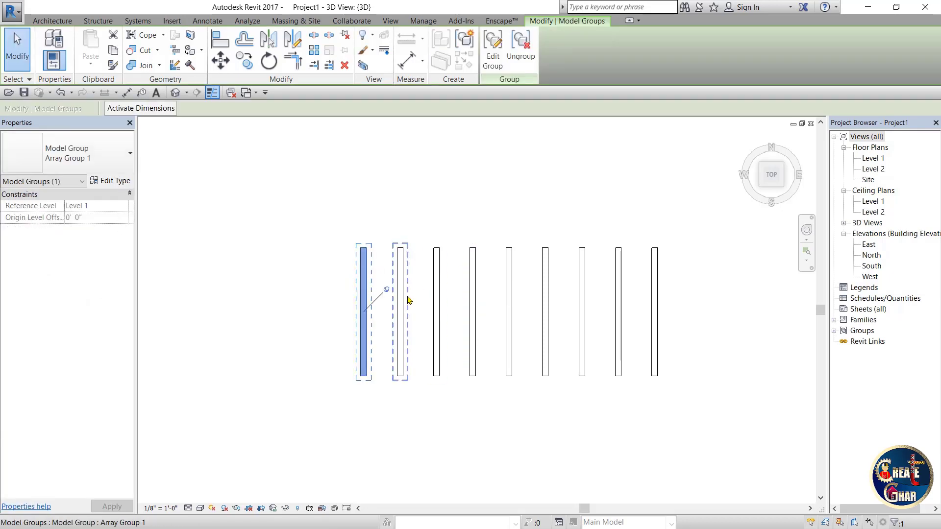
pyautogui.hotkey('ctrl', '1')
pyautogui.click(379, 319)
pyautogui.moveTo(377, 223)
pyautogui.mouseDown()
pyautogui.moveTo(363, 222)
pyautogui.moveTo(387, 266)
pyautogui.mouseUp()
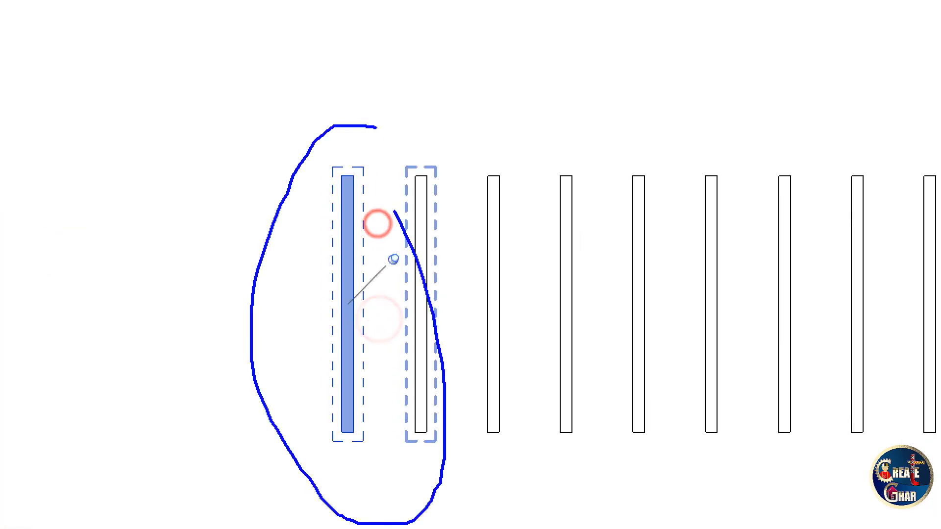
pyautogui.moveTo(395, 211); pyautogui.dragTo(334, 155)
pyautogui.moveTo(334, 241); pyautogui.dragTo(276, 262)
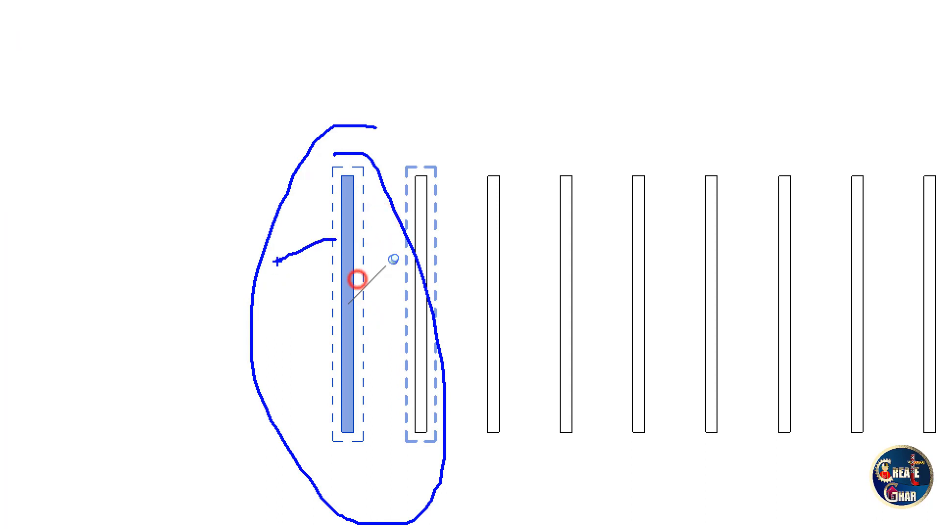
pyautogui.press('Escape')
pyautogui.press('Escape')
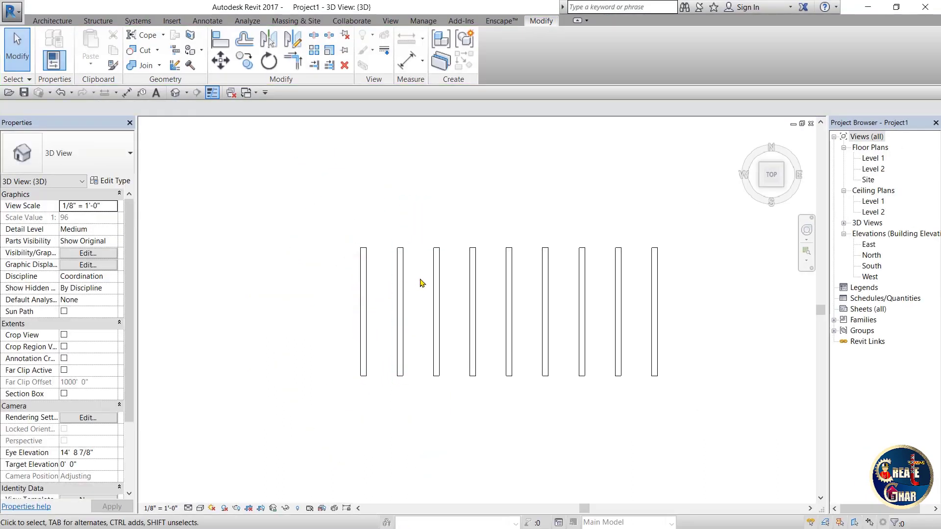
# - Delete the unpinned second wall of the array and try to delete the pinned leftmost wall
pyautogui.click(404, 282)
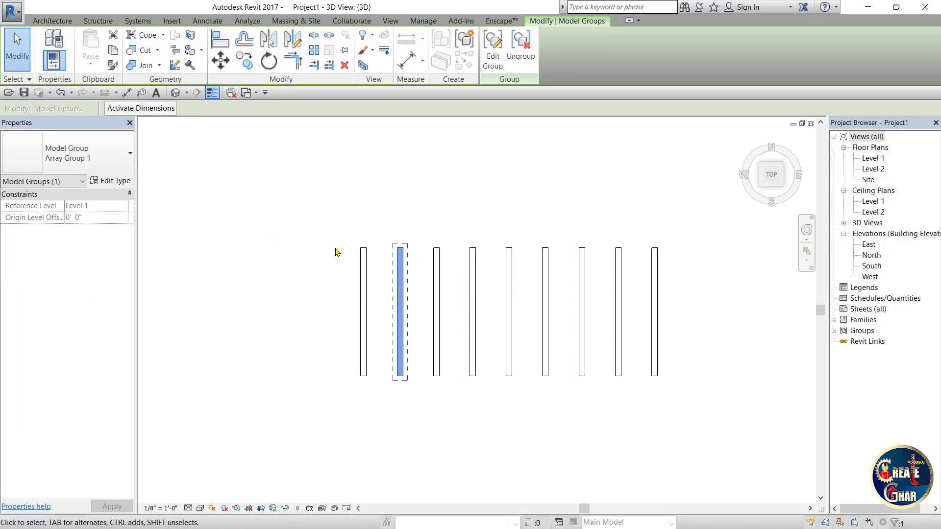
pyautogui.press('Delete')
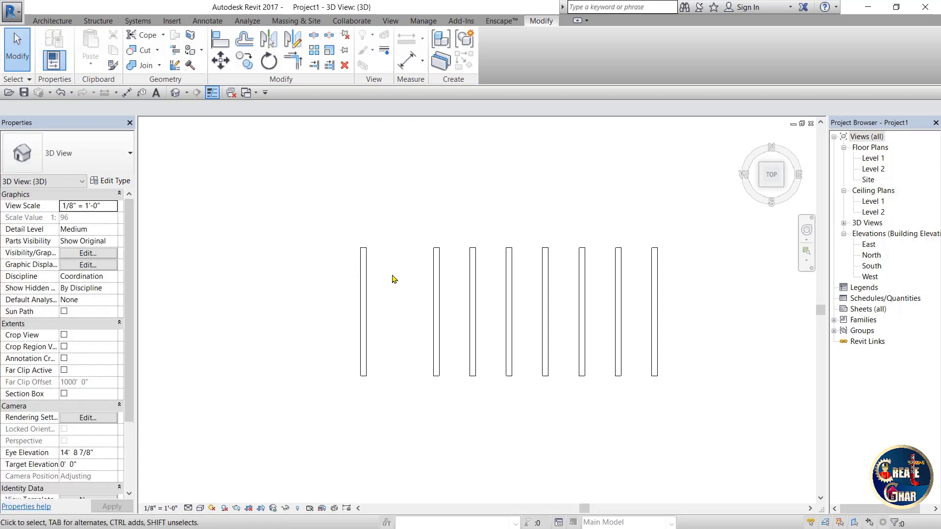
pyautogui.click(366, 289)
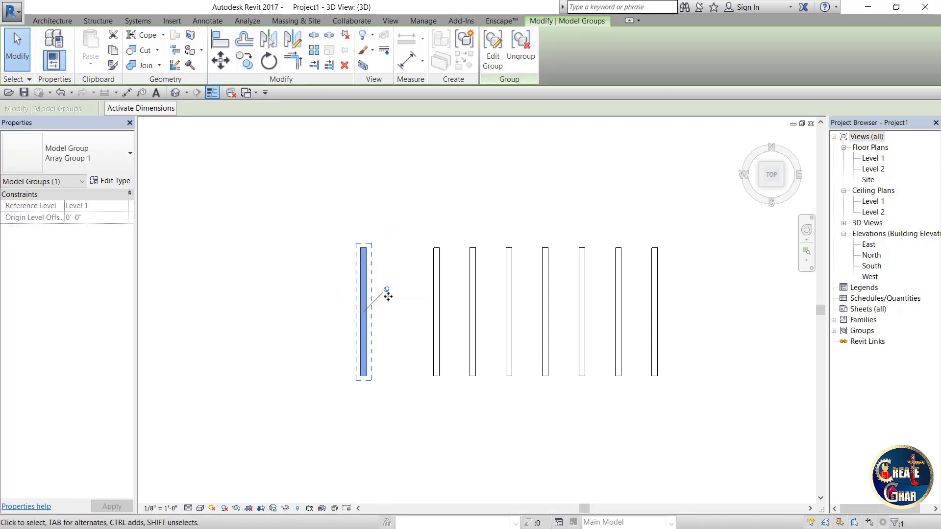
pyautogui.press('Delete')
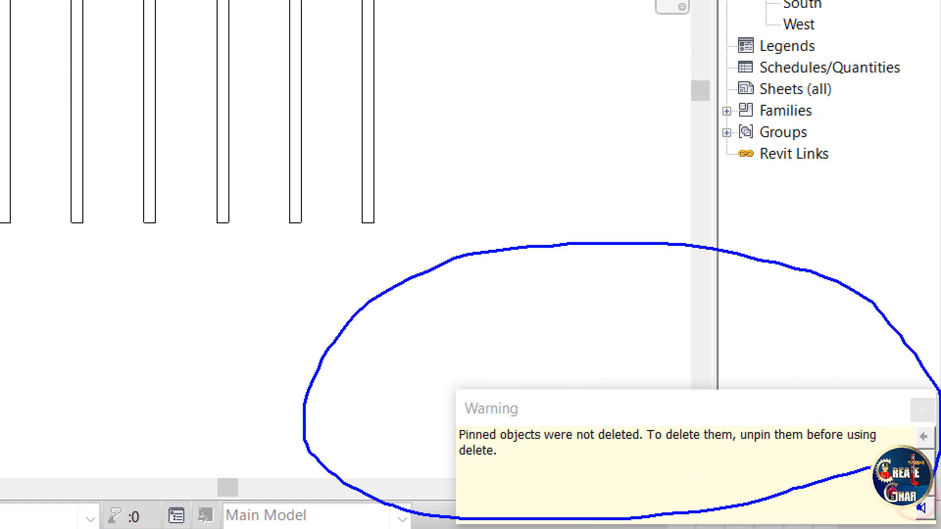
pyautogui.moveTo(526, 421); pyautogui.dragTo(397, 428)
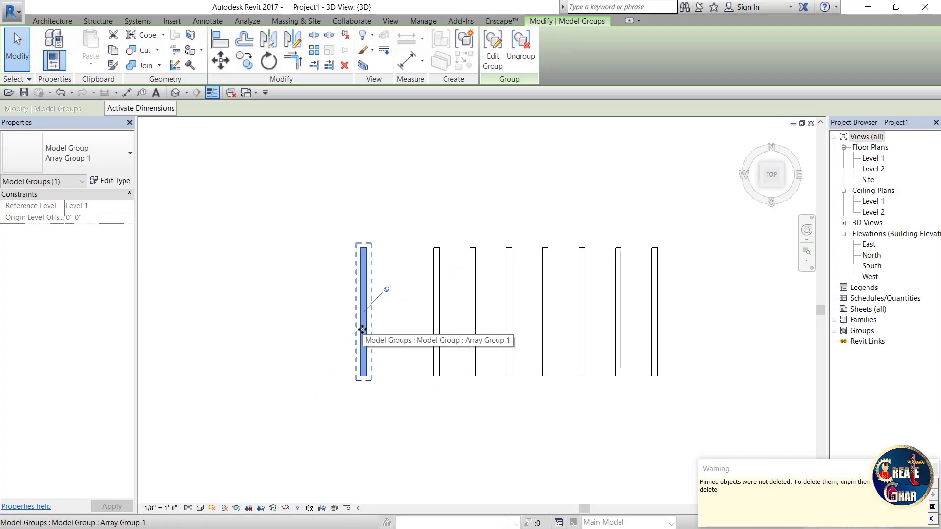
pyautogui.click(389, 317)
pyautogui.click(366, 309)
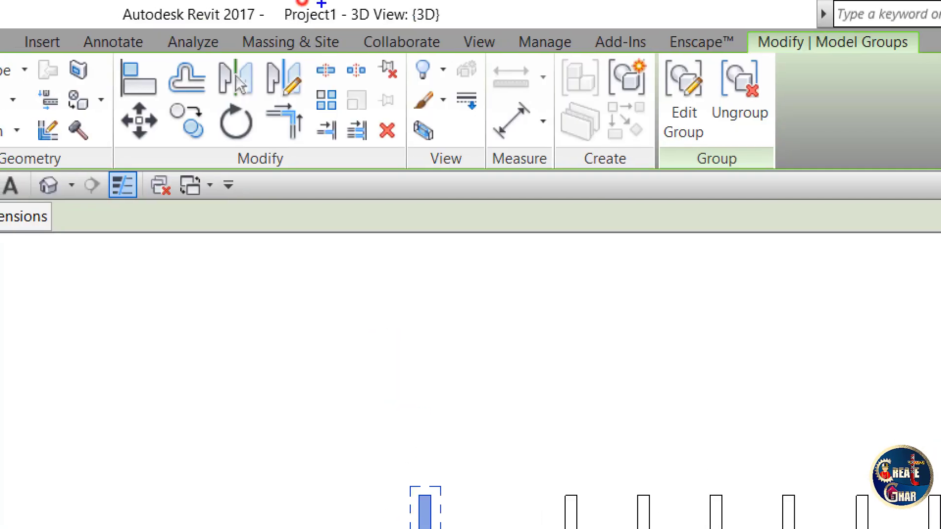
pyautogui.moveTo(398, 51); pyautogui.dragTo(373, 53)
pyautogui.press('Escape')
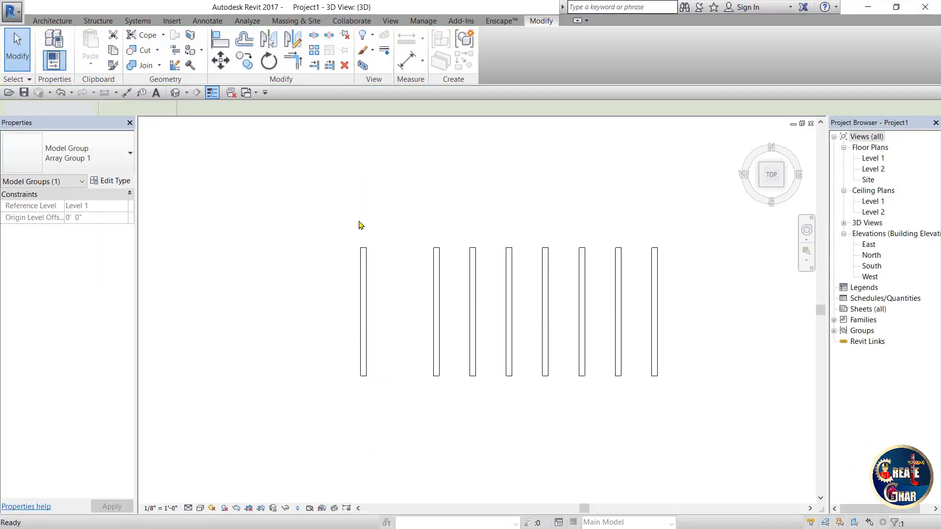
# - Unpin the leftmost wall and delete it
pyautogui.click(360, 259)
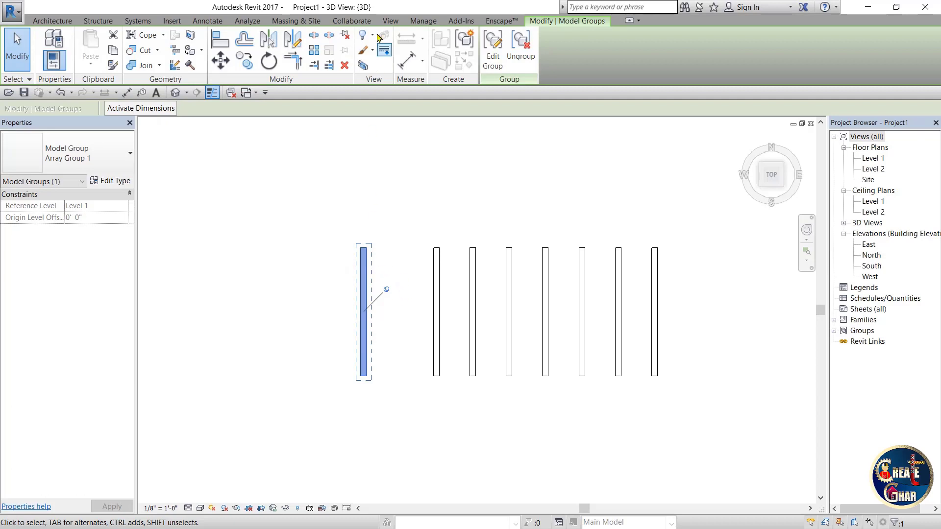
pyautogui.click(347, 34)
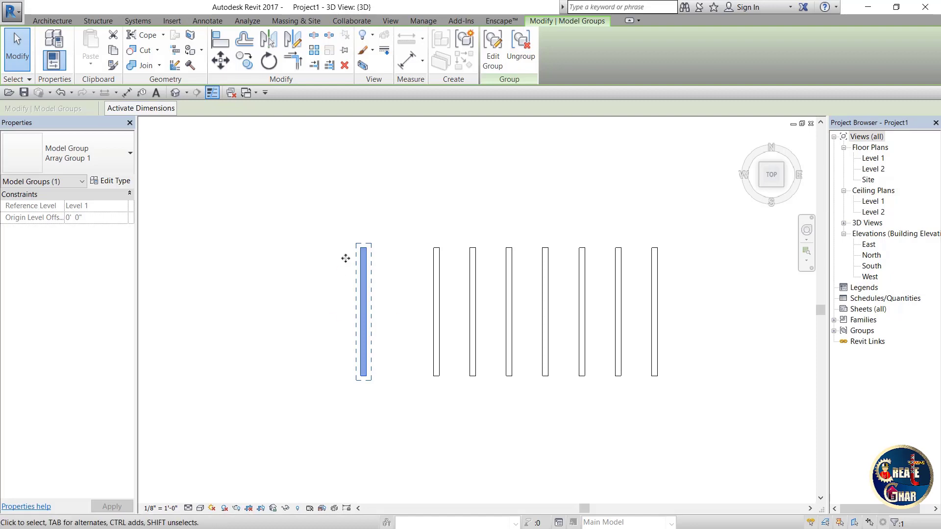
pyautogui.press('Escape')
pyautogui.click(363, 273)
pyautogui.press('Delete')
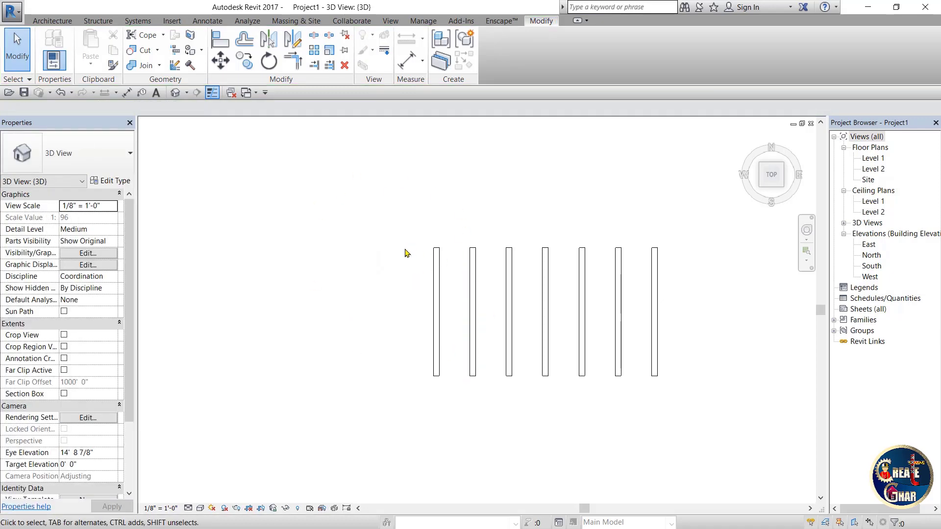
pyautogui.hotkey('ctrl', '1')
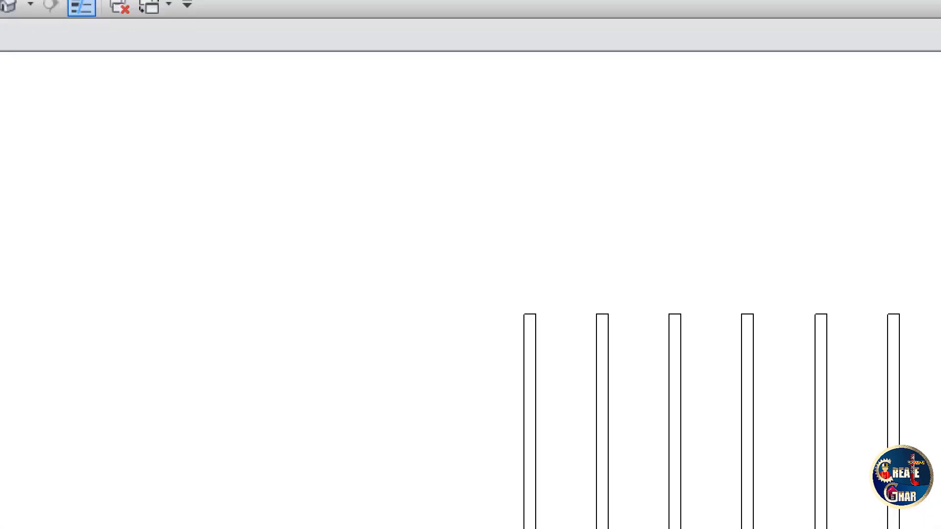
pyautogui.click(324, 43)
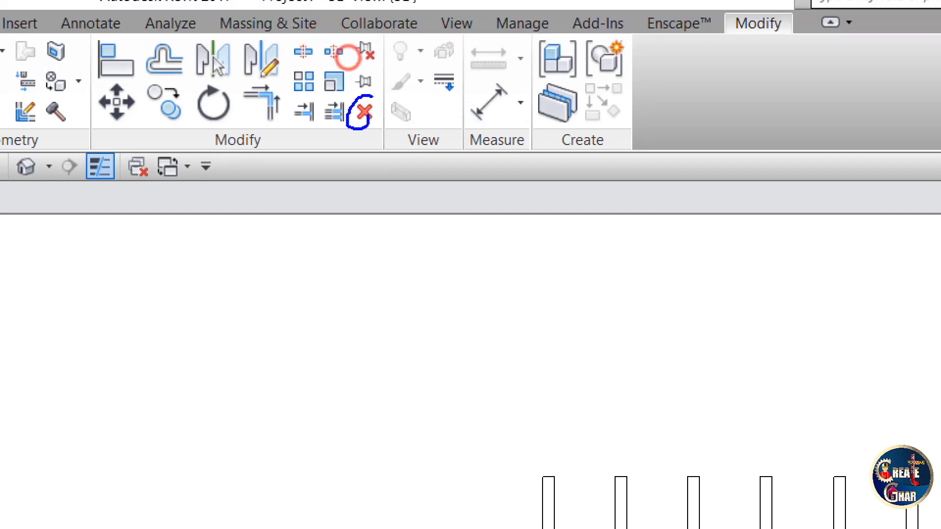
pyautogui.moveTo(368, 117); pyautogui.dragTo(360, 94)
pyautogui.moveTo(396, 332)
pyautogui.mouseDown()
pyautogui.moveTo(412, 210)
pyautogui.moveTo(528, 245)
pyautogui.moveTo(613, 300)
pyautogui.moveTo(689, 222)
pyautogui.mouseUp()
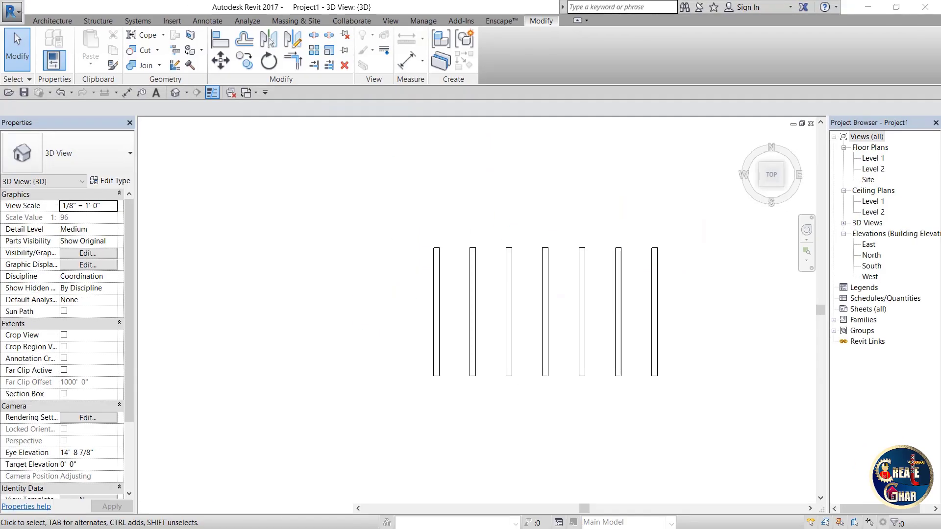
pyautogui.press('Escape')
# - Delete the three leftmost remaining walls of the array one after another
pyautogui.click(439, 263)
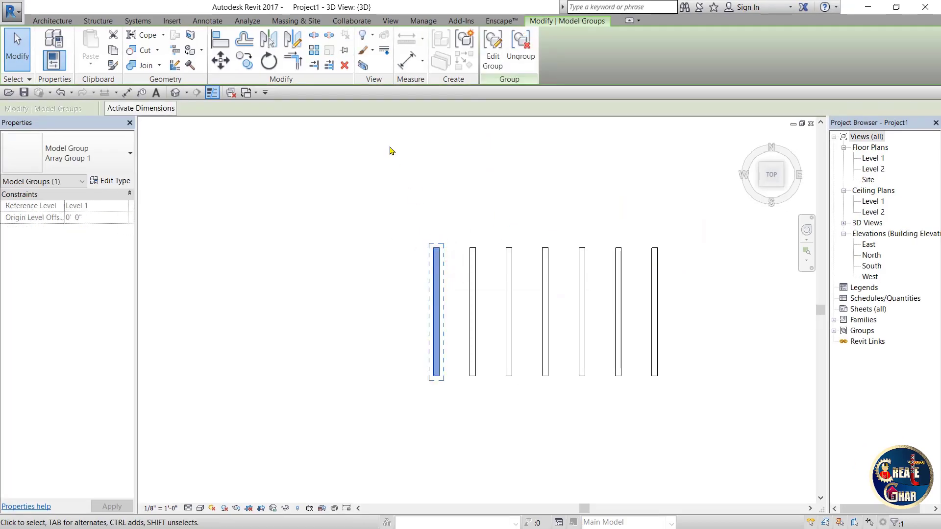
pyautogui.click(348, 69)
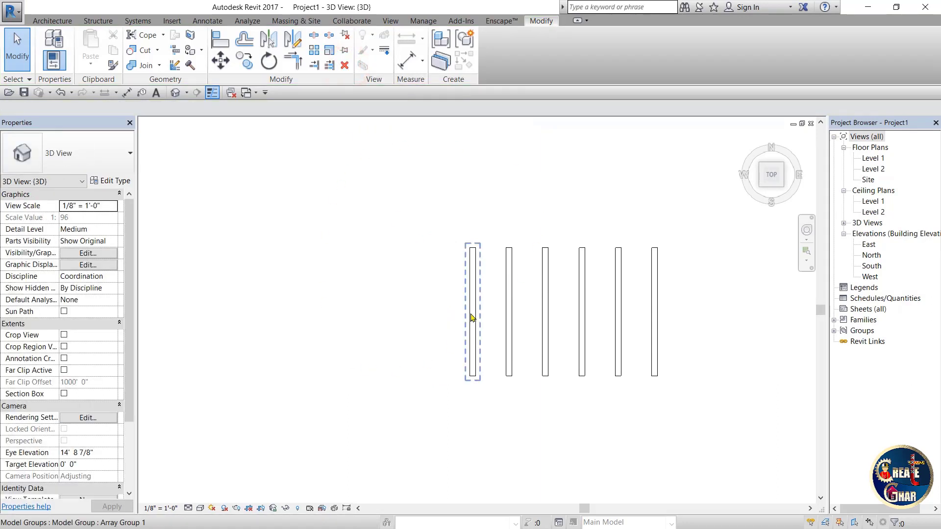
pyautogui.click(475, 263)
pyautogui.click(346, 65)
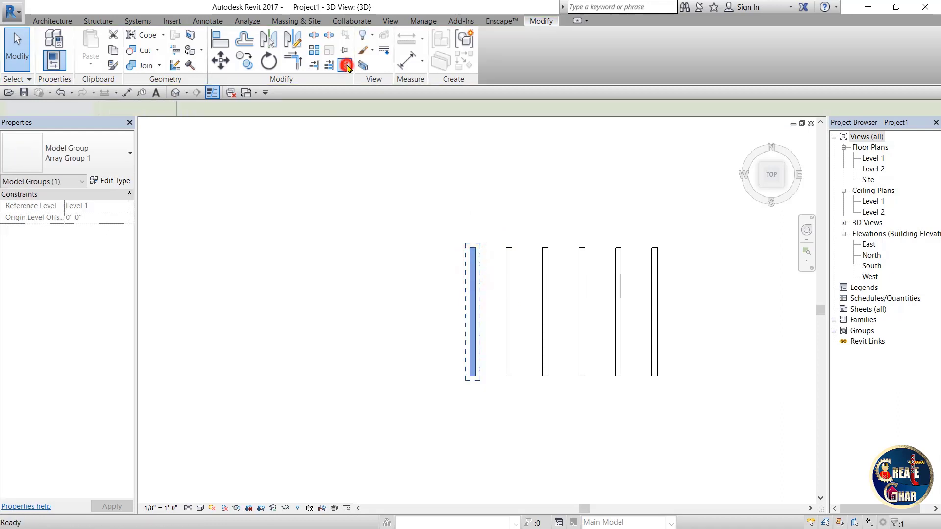
pyautogui.click(508, 268)
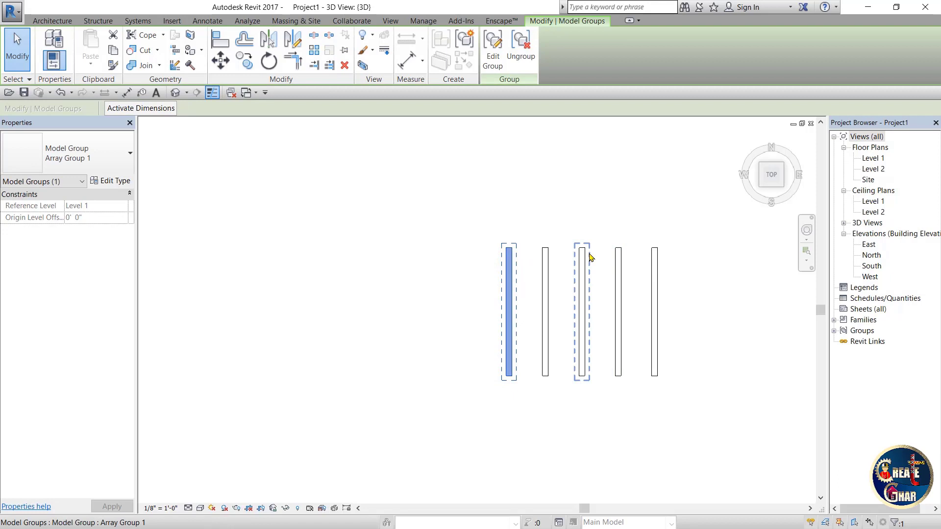
pyautogui.rightClick(538, 204)
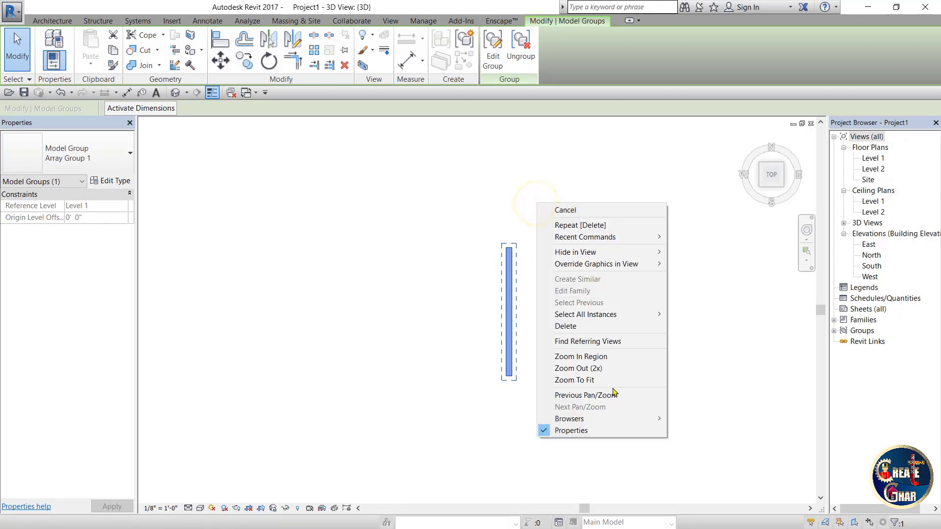
pyautogui.click(588, 328)
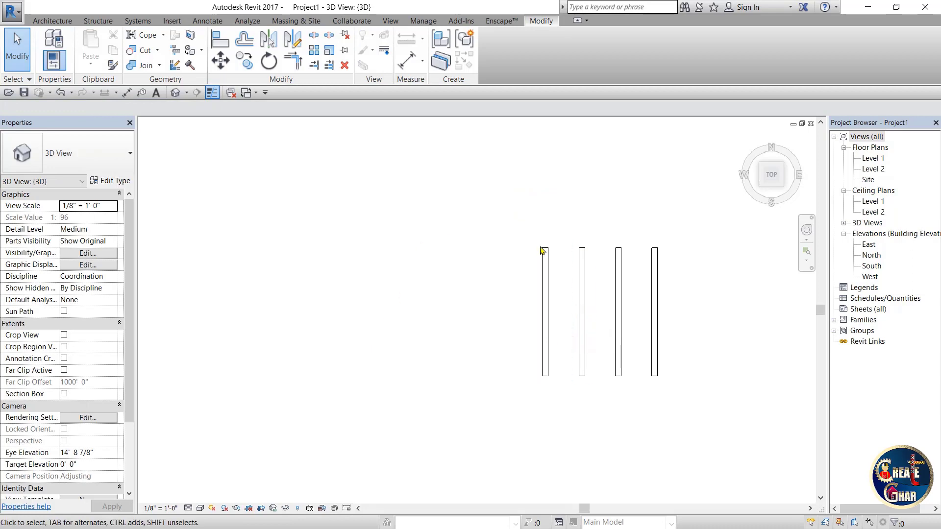